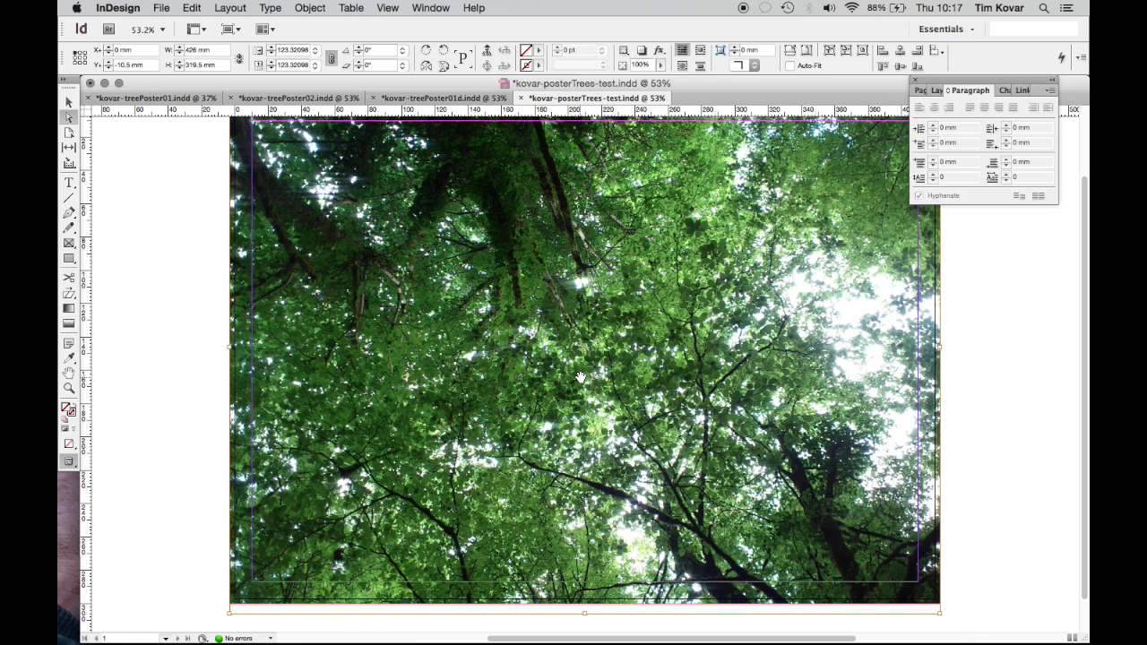
# Save kovar-posterTrees-test.indd, with the tree-canopy photo and no text yet
pyautogui.press('super+s')
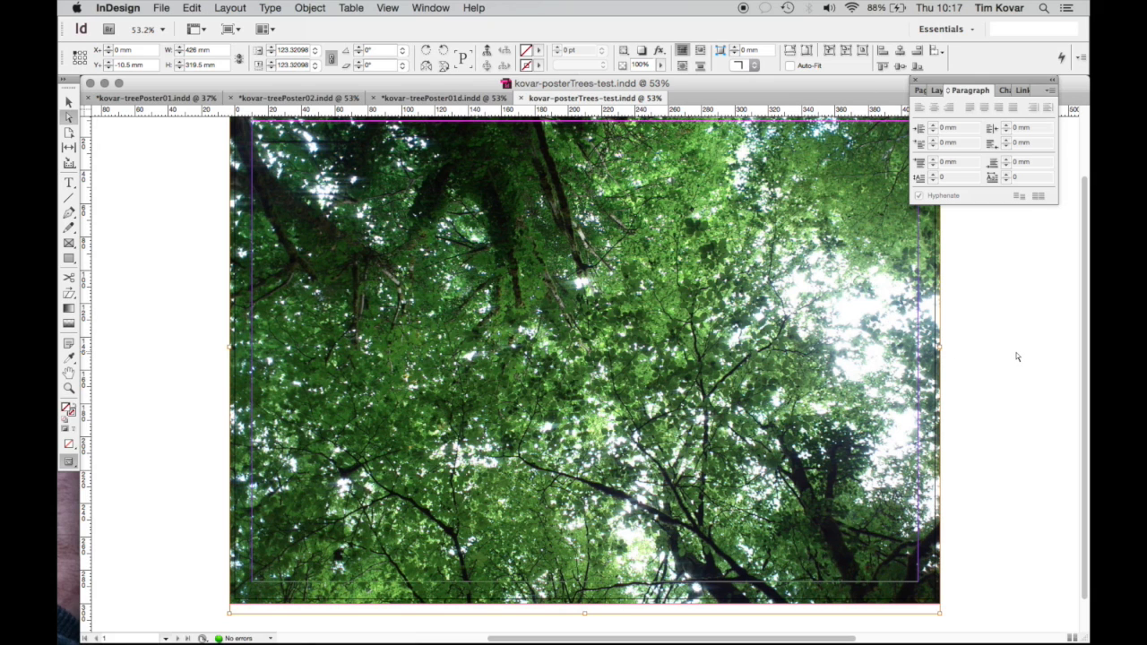
pyautogui.scroll(3, 1018, 357)
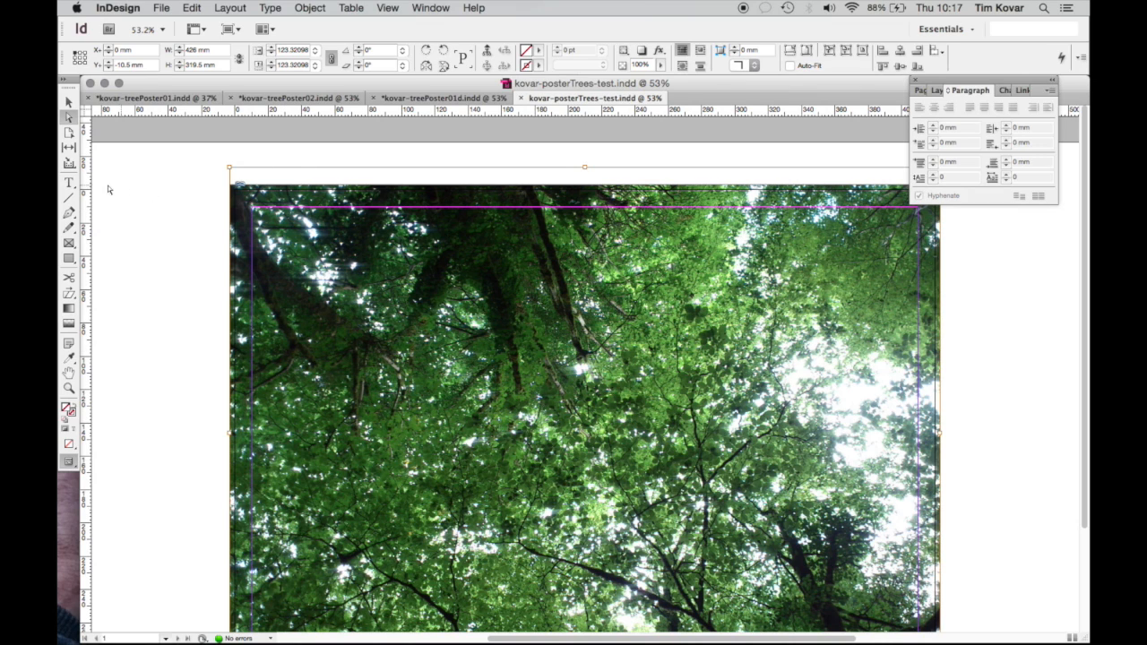
pyautogui.click(69, 183)
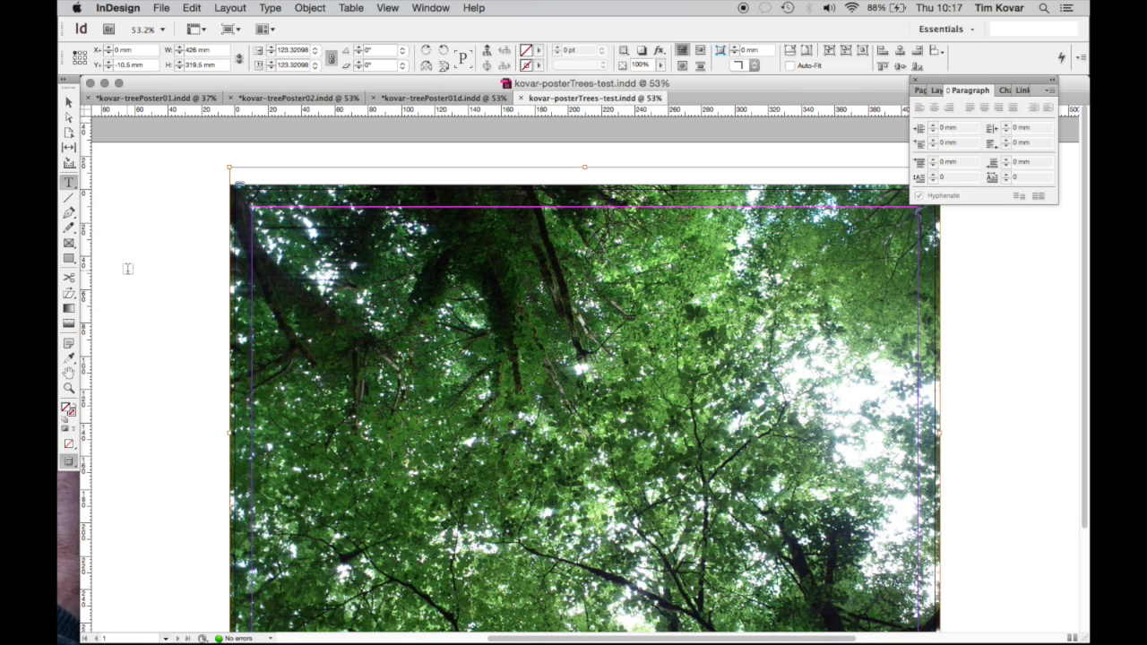
pyautogui.scroll(-3, 128, 268)
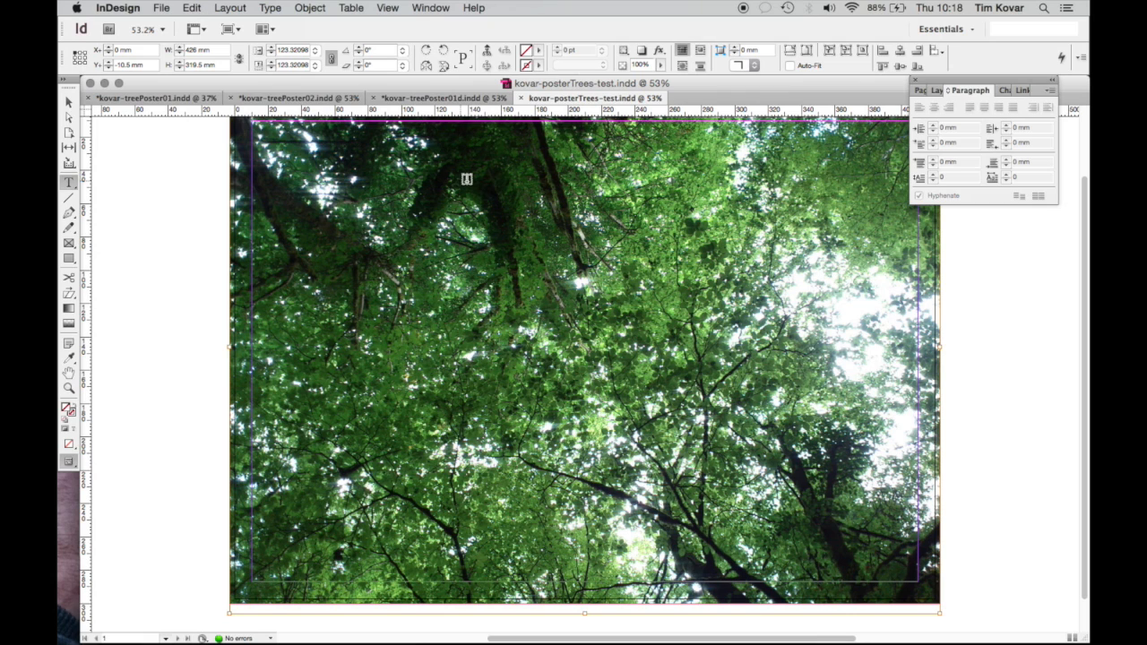
# Draw a text frame on the upper middle of the photo with 'look up' at 100 pt
pyautogui.moveTo(456, 181); pyautogui.dragTo(736, 314)
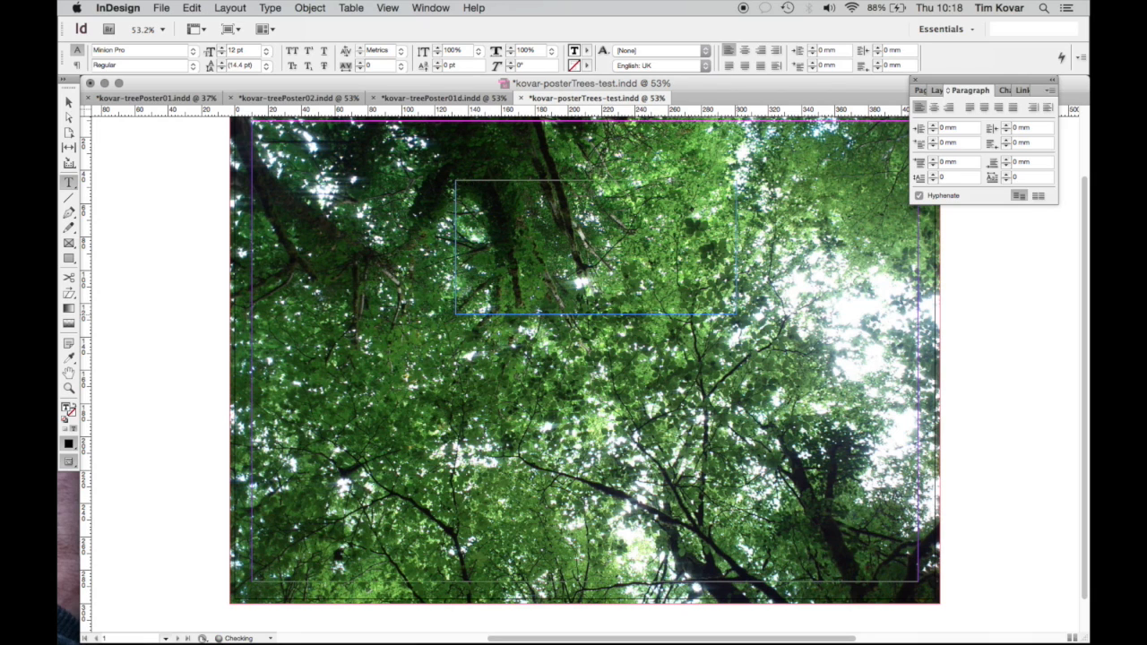
pyautogui.moveTo(482, 186); pyautogui.dragTo(443, 180)
pyautogui.moveTo(245, 51); pyautogui.dragTo(221, 54)
pyautogui.write('100')
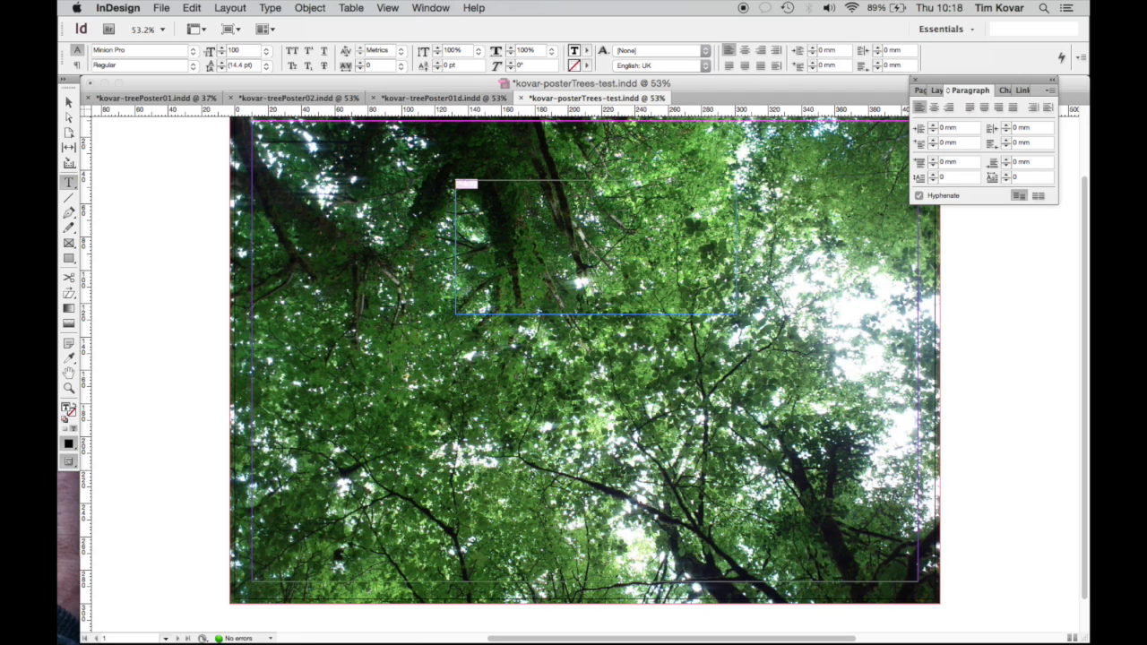
pyautogui.press('Return')
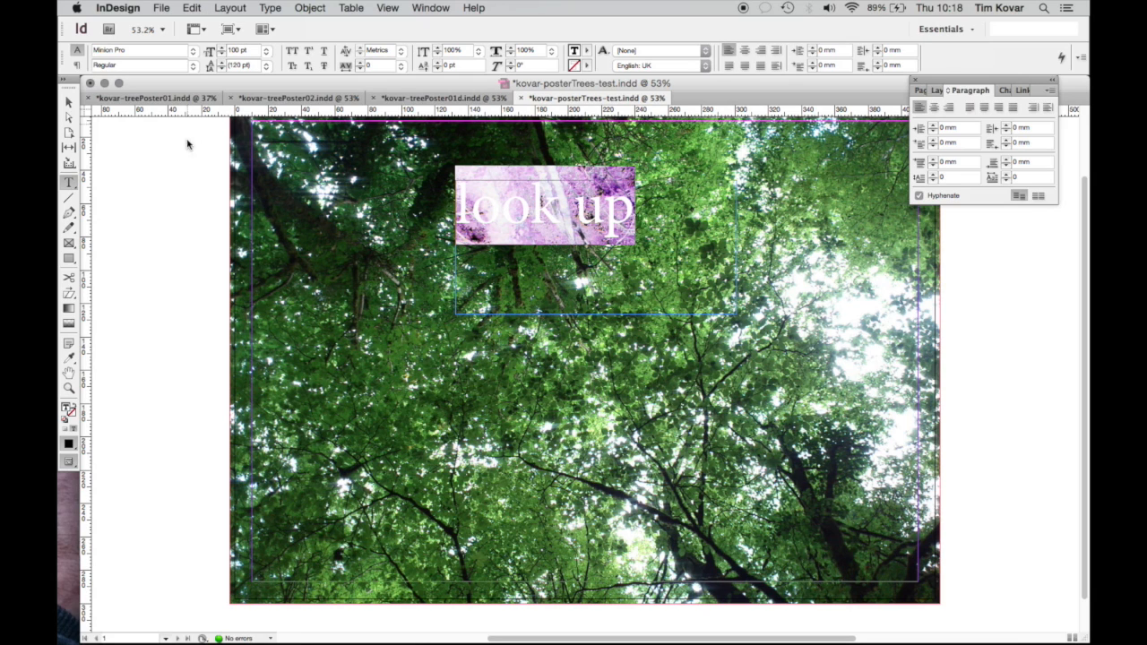
# Move the 'look up' frame to the right side of the tree image
pyautogui.click(188, 189)
pyautogui.press('v')
pyautogui.moveTo(578, 242); pyautogui.dragTo(762, 318)
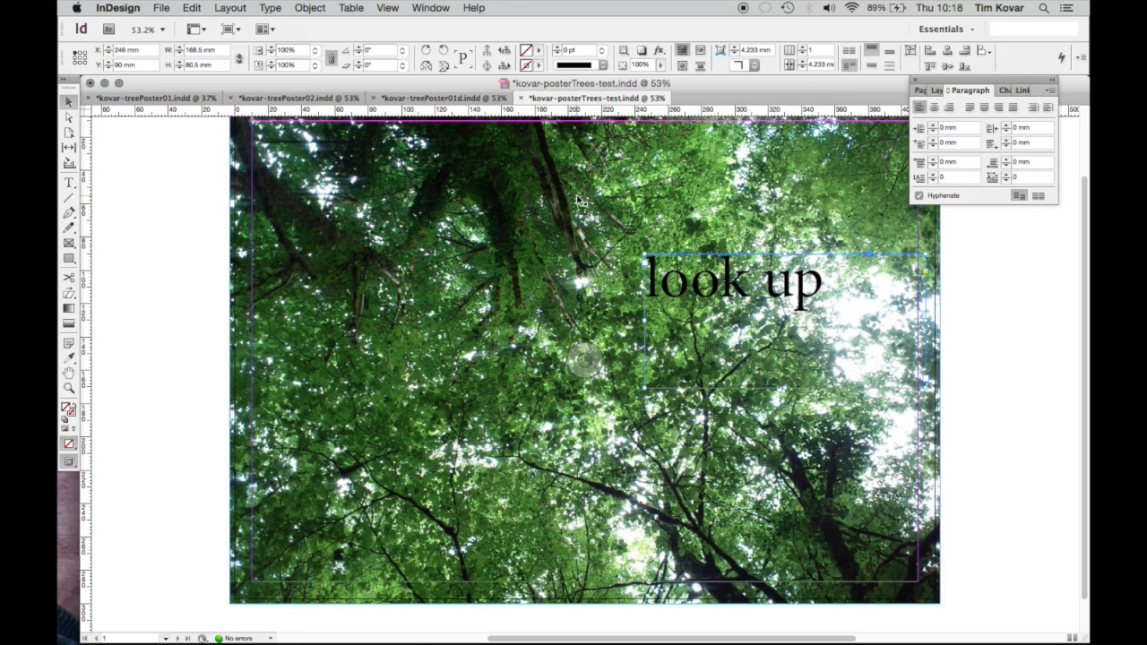
# Enlarge the 'look up' text to 120 pt
pyautogui.doubleClick(745, 286)
pyautogui.moveTo(824, 285); pyautogui.dragTo(633, 259)
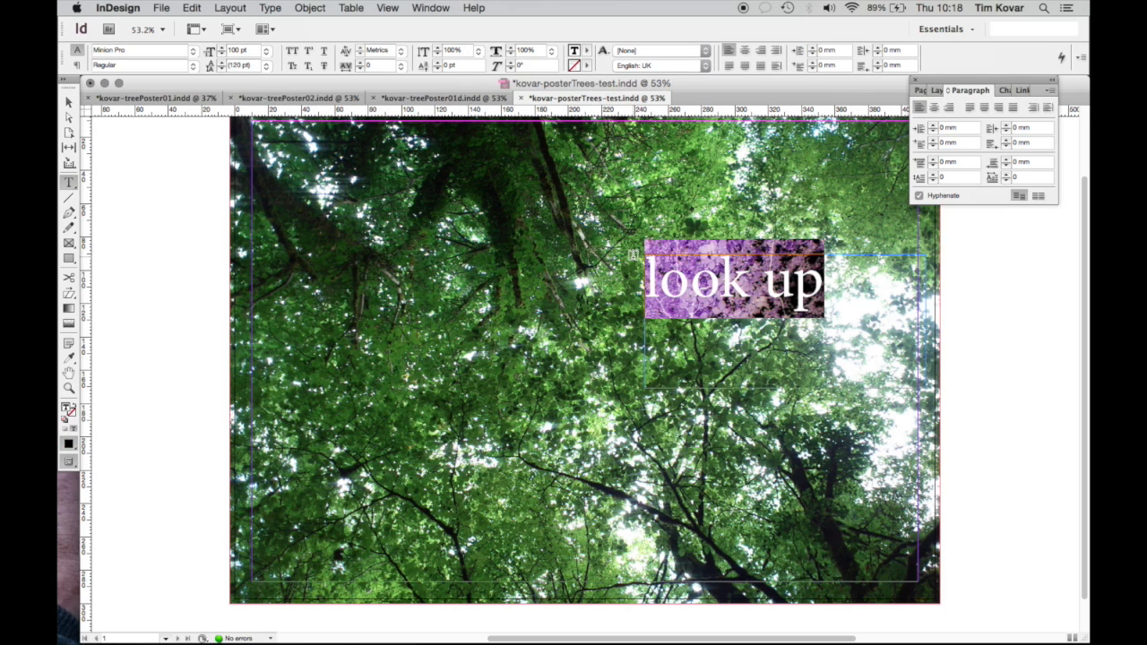
pyautogui.doubleClick(235, 50)
pyautogui.write('12')
pyautogui.press('Return')
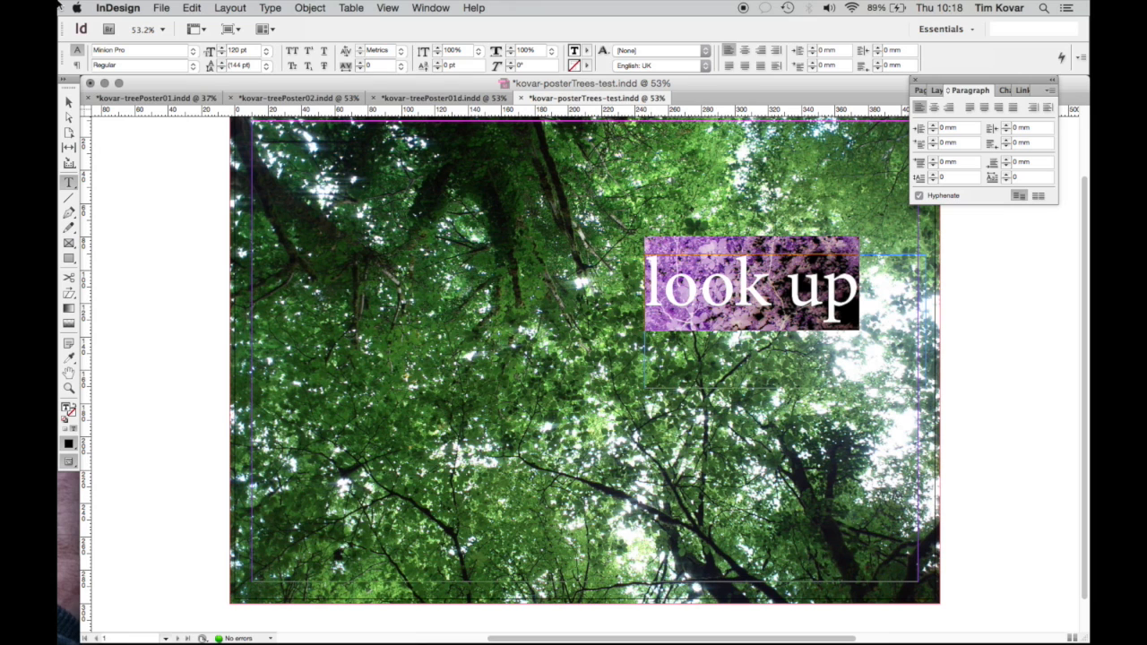
# Move the 'look up' frame up toward the top centre and reselect its text
pyautogui.click(68, 102)
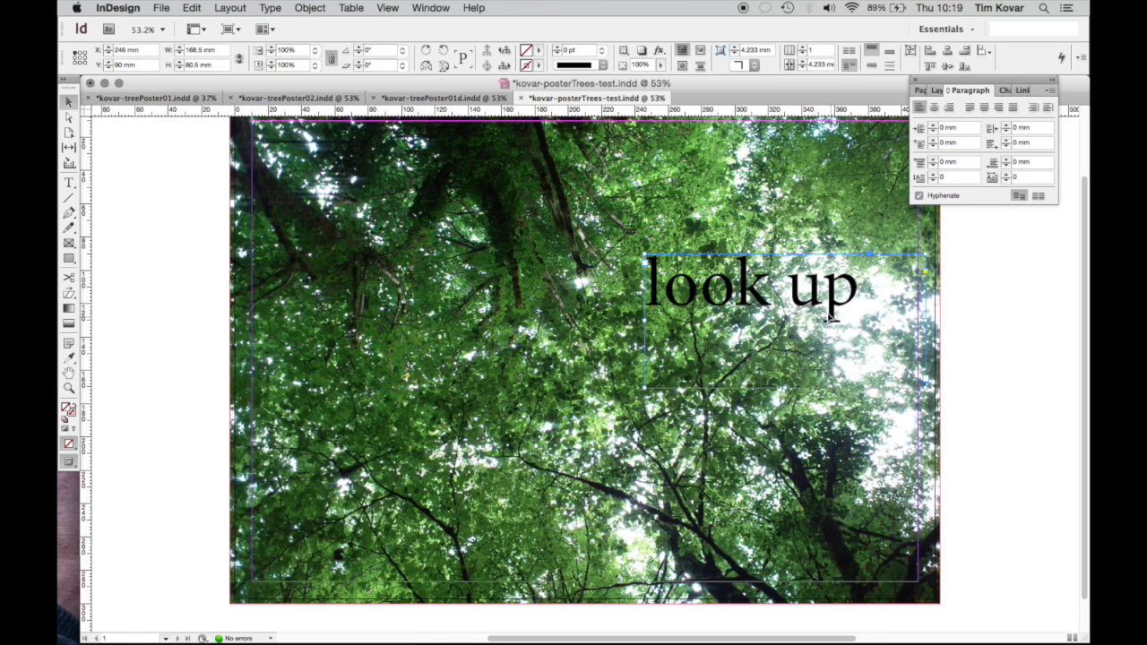
pyautogui.moveTo(725, 265); pyautogui.dragTo(554, 204)
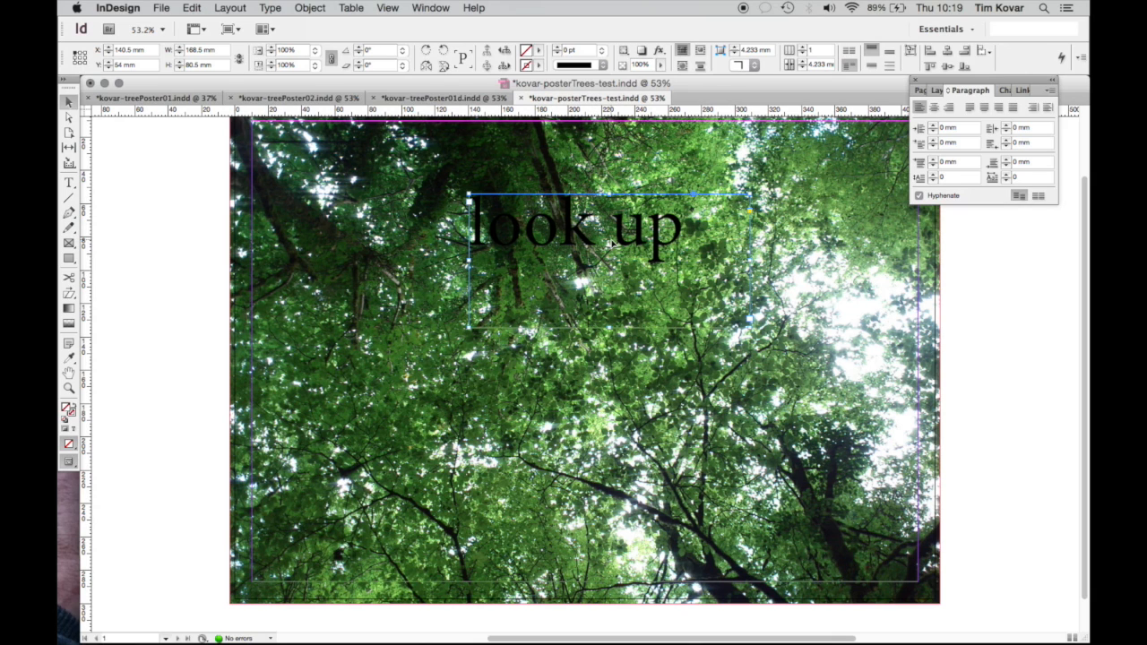
pyautogui.doubleClick(597, 233)
pyautogui.moveTo(686, 235); pyautogui.dragTo(473, 234)
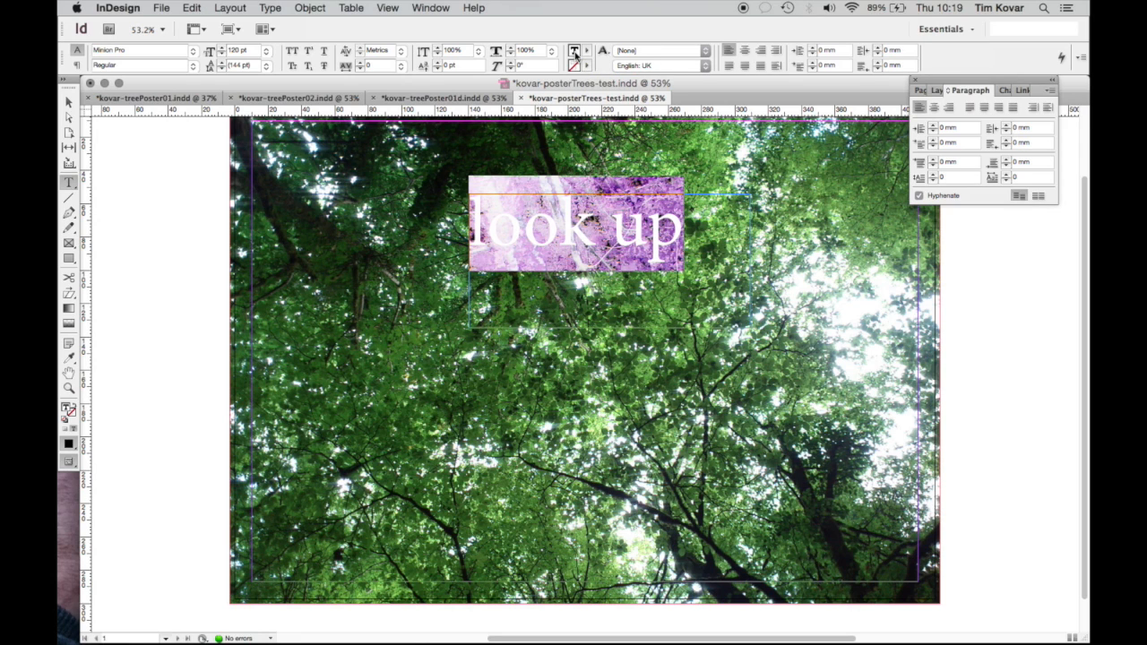
# Fill the 'look up' text with the white Paper swatch
pyautogui.click(587, 50)
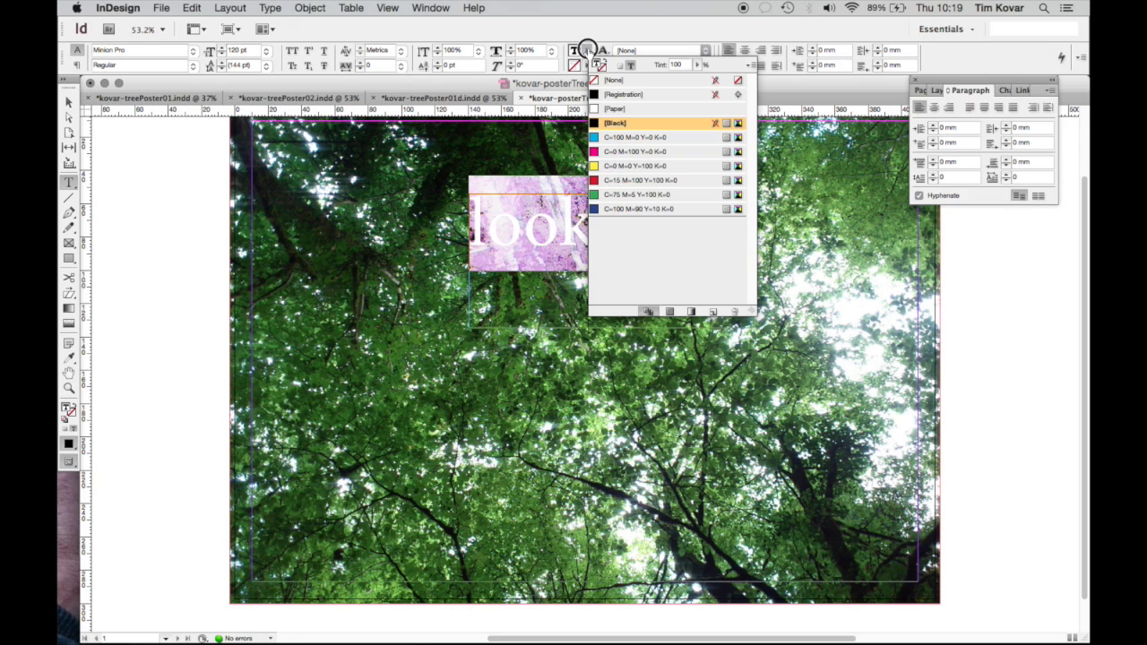
pyautogui.click(623, 108)
pyautogui.click(584, 50)
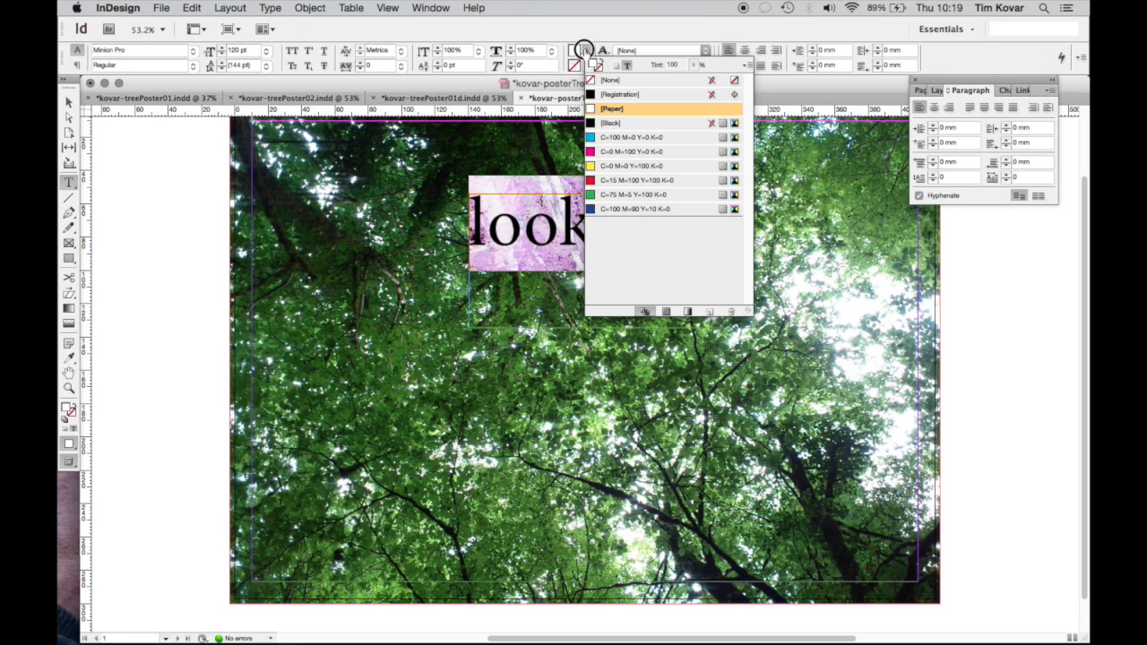
pyautogui.click(611, 109)
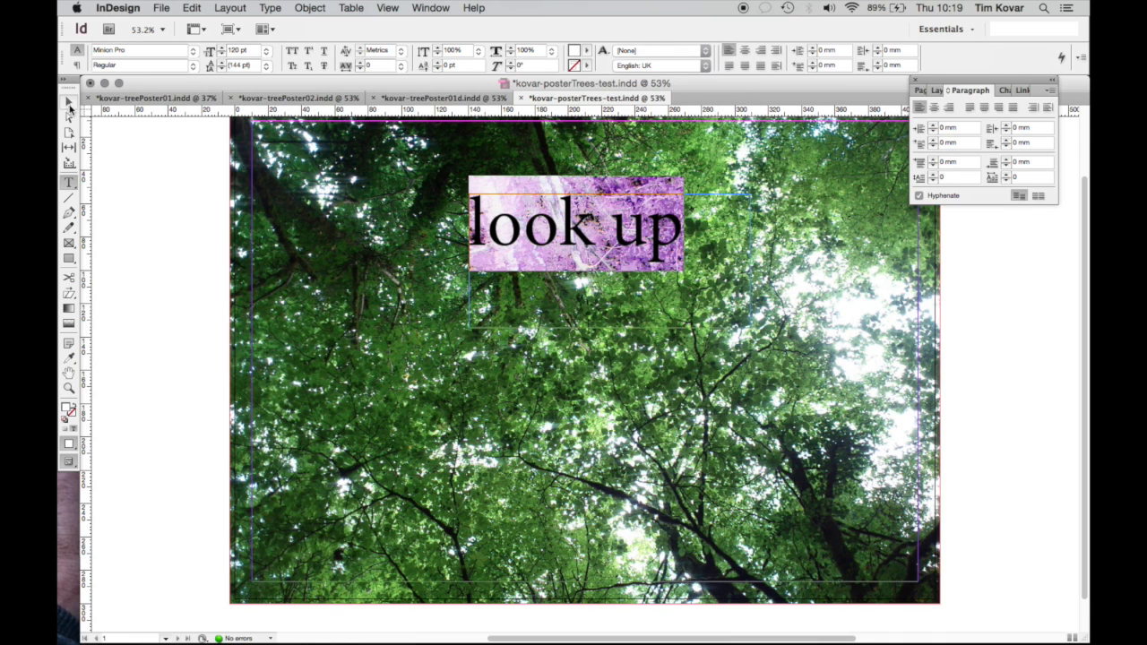
pyautogui.click(70, 103)
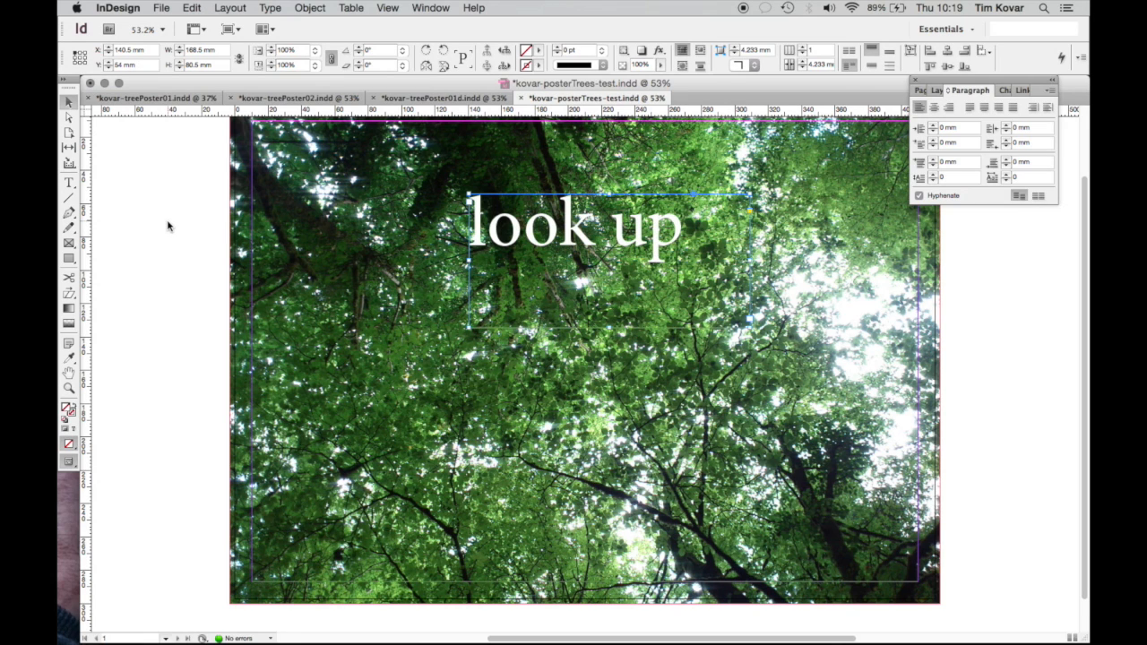
# Resize the 'look up' frame to 49 mm tall and stretch it 420 mm across the page
pyautogui.moveTo(603, 254)
pyautogui.mouseDown()
pyautogui.moveTo(592, 247)
pyautogui.moveTo(605, 243)
pyautogui.mouseUp()
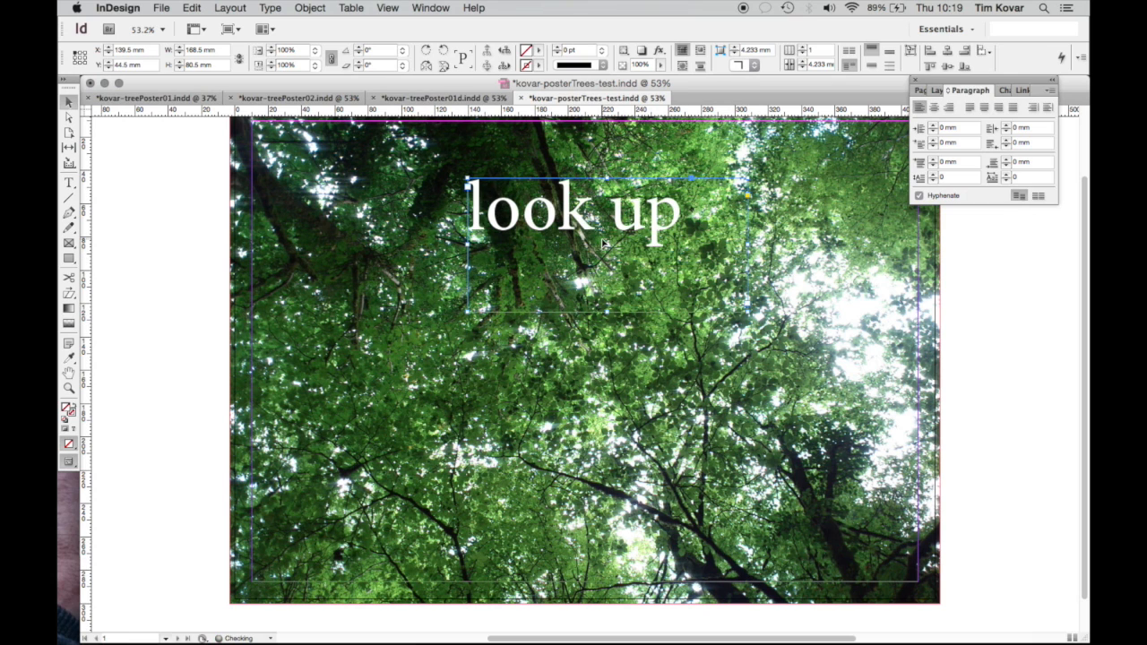
pyautogui.moveTo(748, 246); pyautogui.dragTo(708, 244)
pyautogui.moveTo(562, 217); pyautogui.dragTo(589, 216)
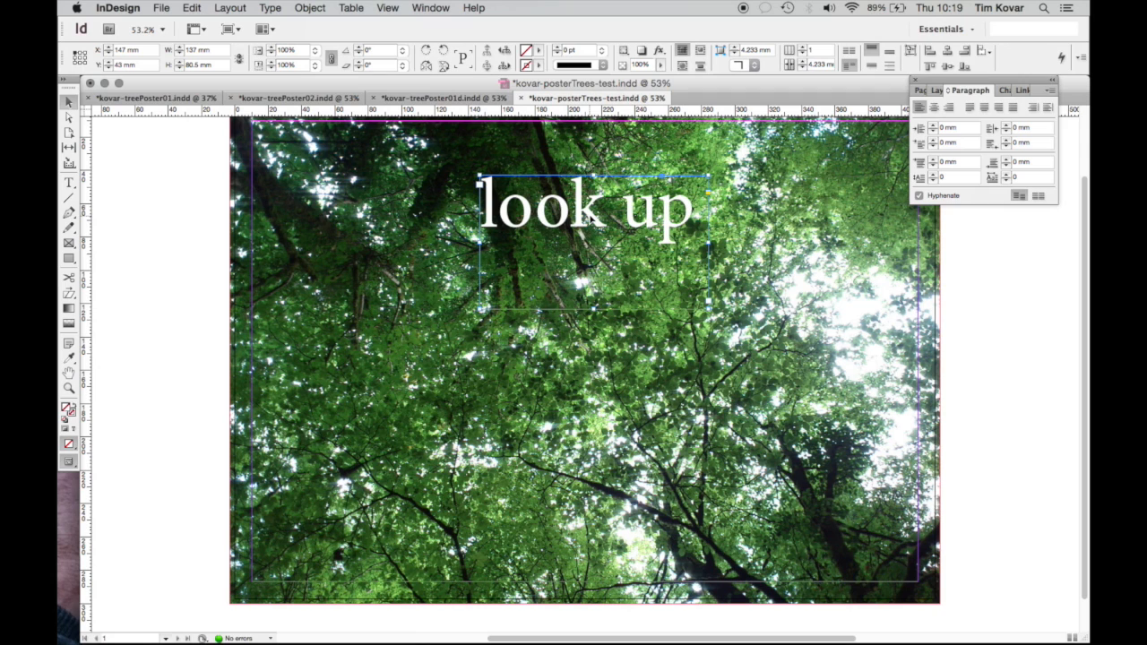
pyautogui.moveTo(594, 309); pyautogui.dragTo(593, 257)
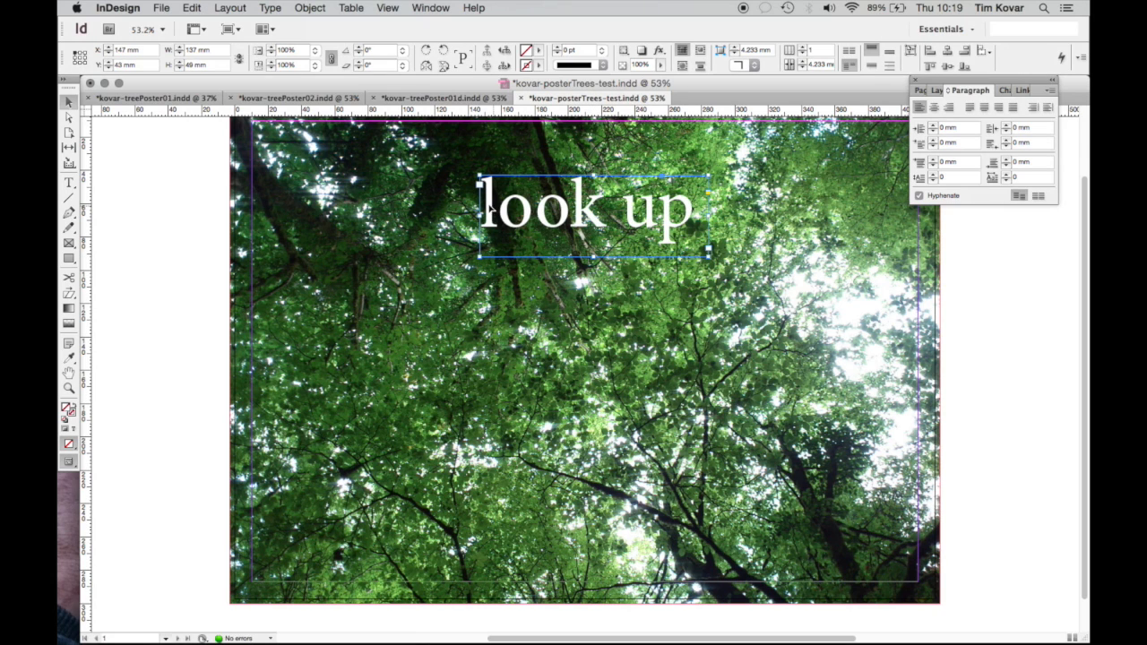
pyautogui.moveTo(479, 216); pyautogui.dragTo(233, 191)
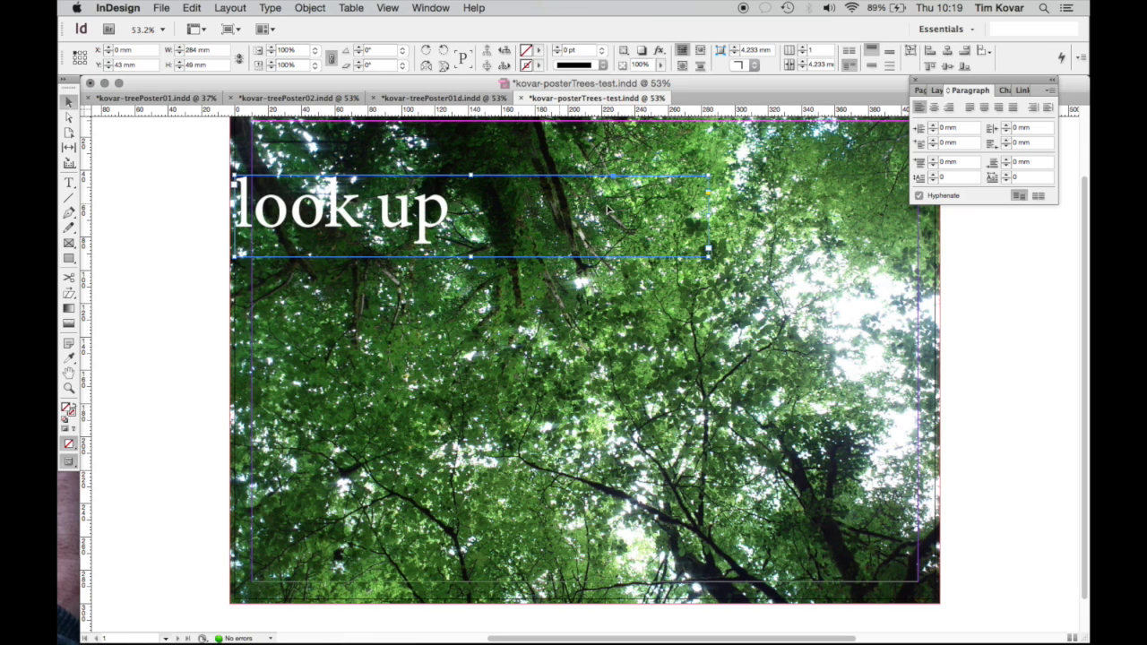
pyautogui.moveTo(709, 215); pyautogui.dragTo(933, 217)
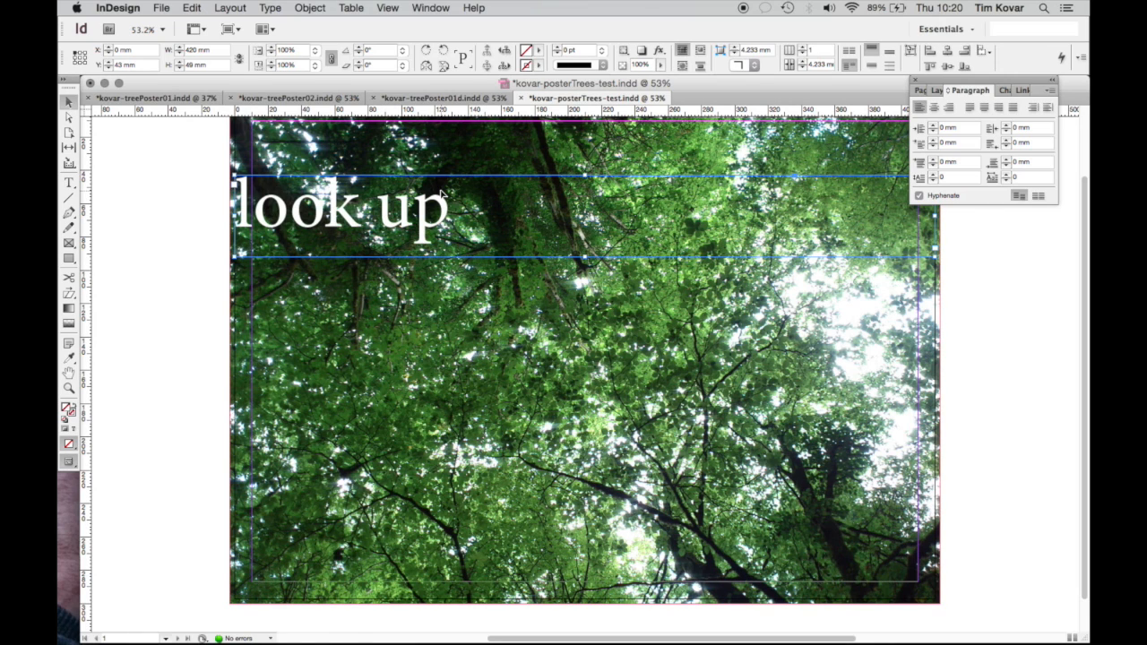
# Centre-align the 'look up' text within its full-width frame
pyautogui.click(68, 182)
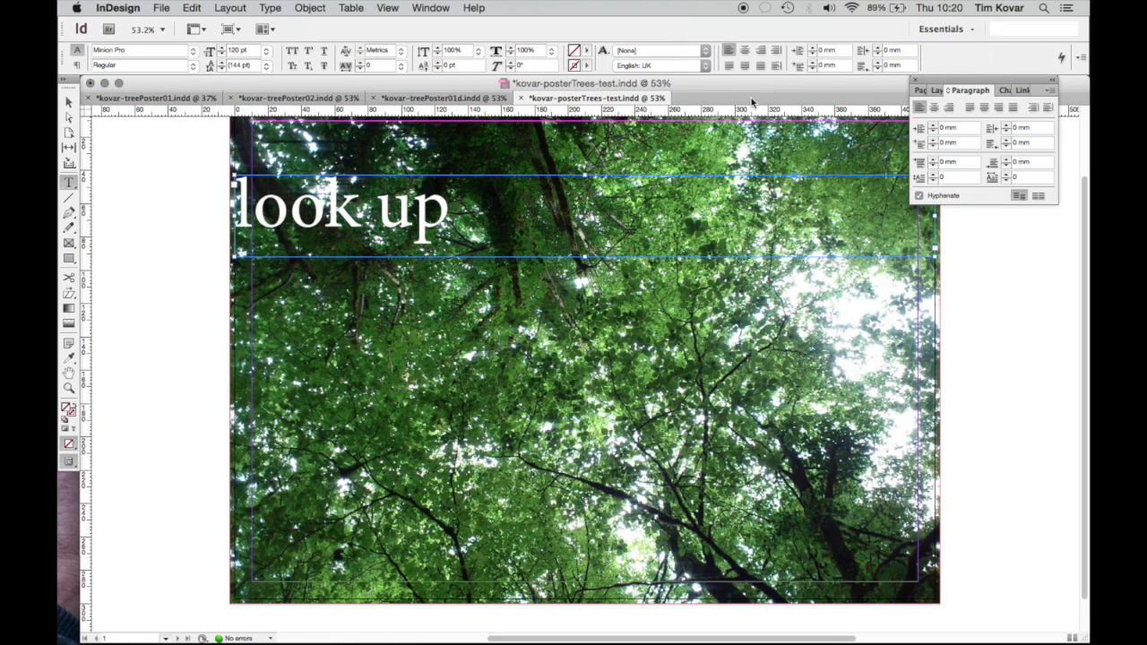
pyautogui.click(745, 51)
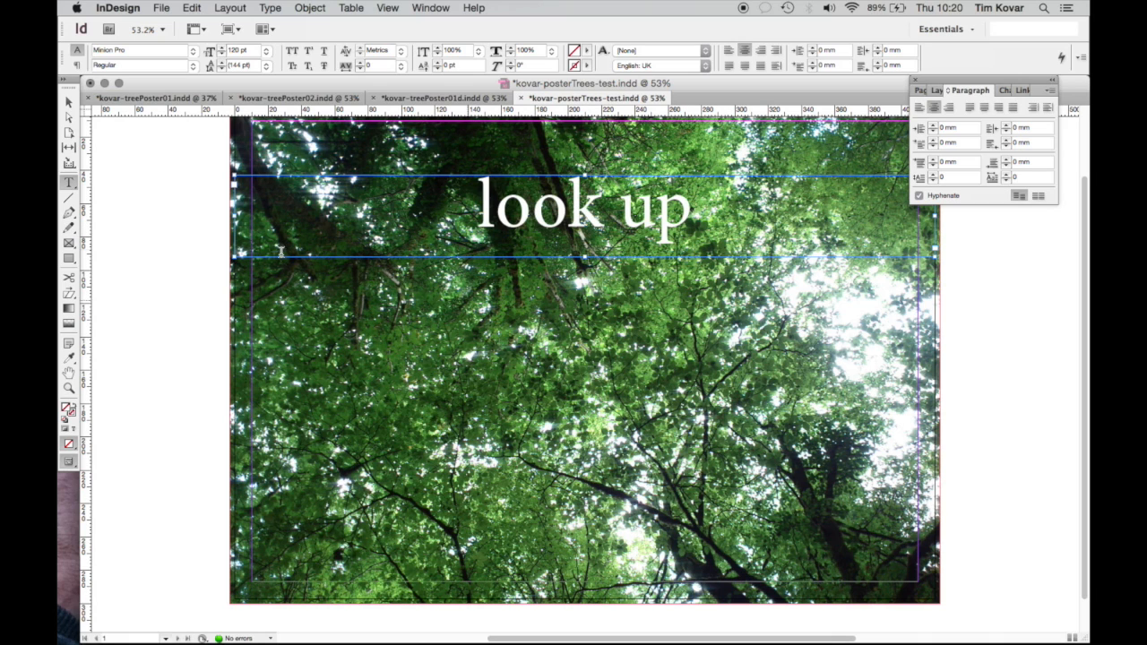
pyautogui.click(69, 102)
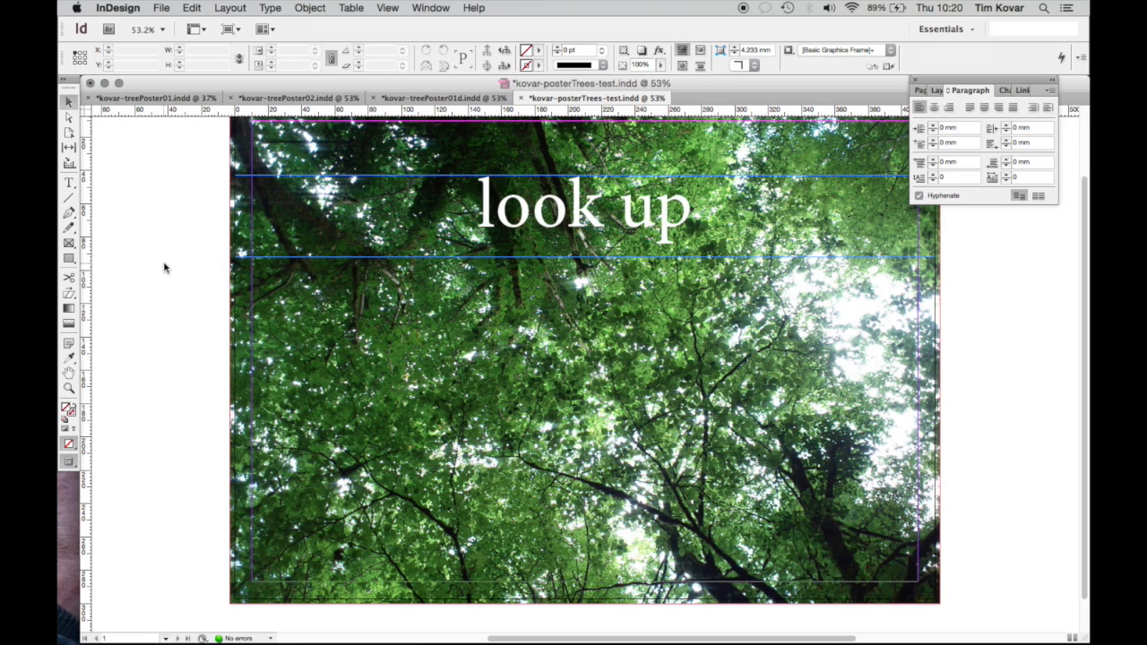
pyautogui.click(71, 463)
pyautogui.moveTo(71, 462); pyautogui.dragTo(105, 478)
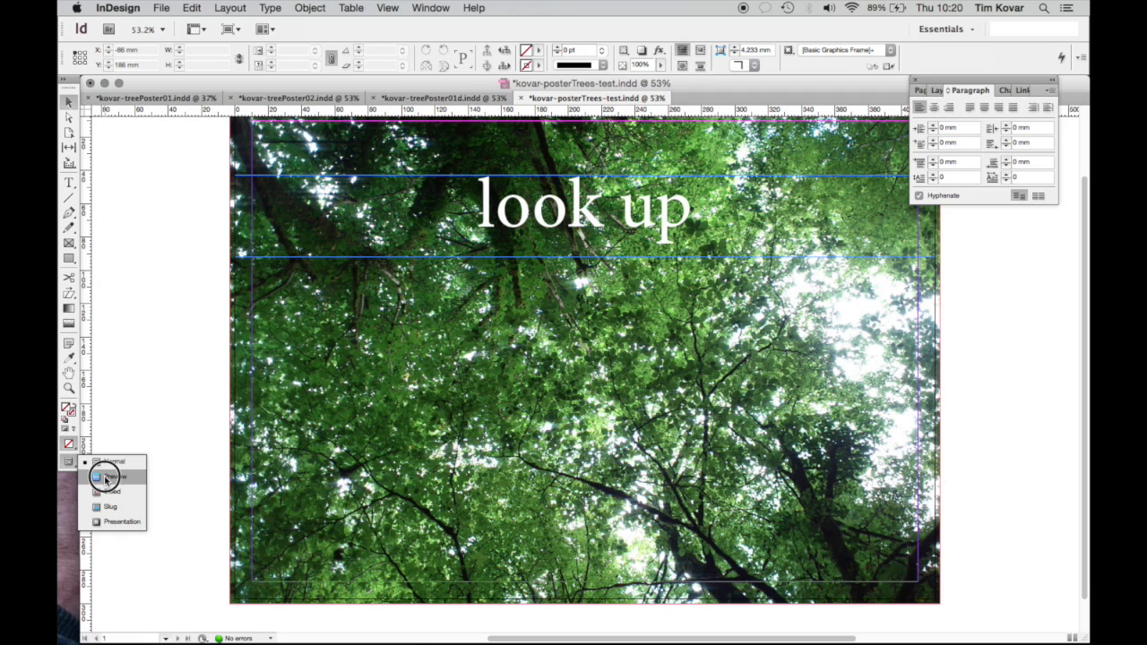
pyautogui.click(105, 478)
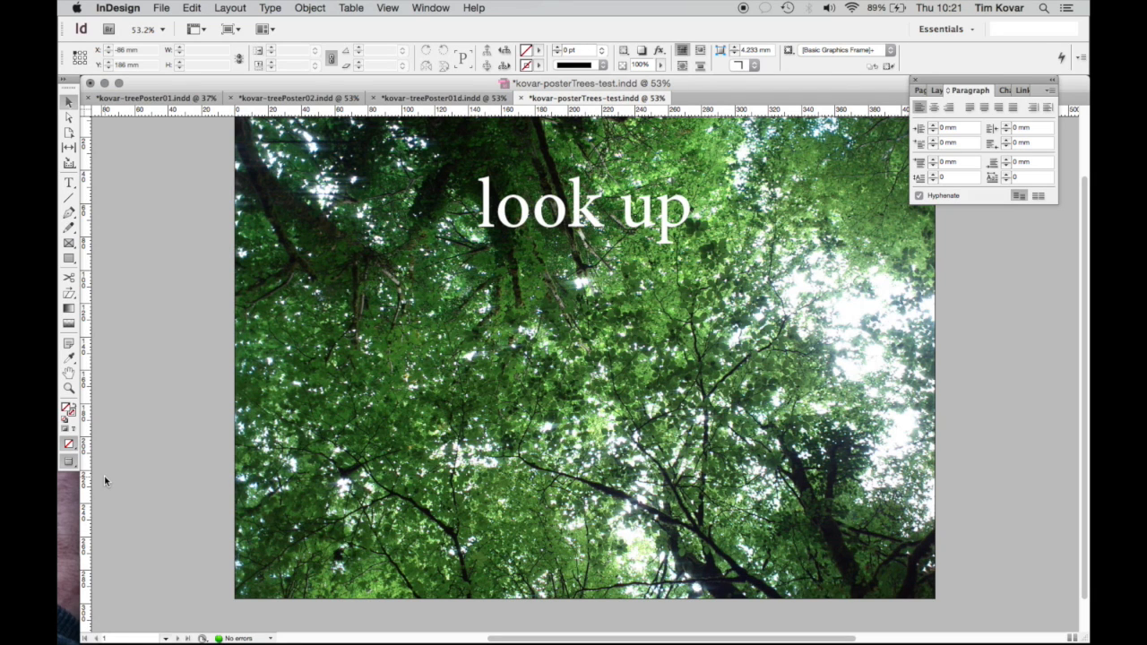
pyautogui.click(70, 461)
pyautogui.click(106, 461)
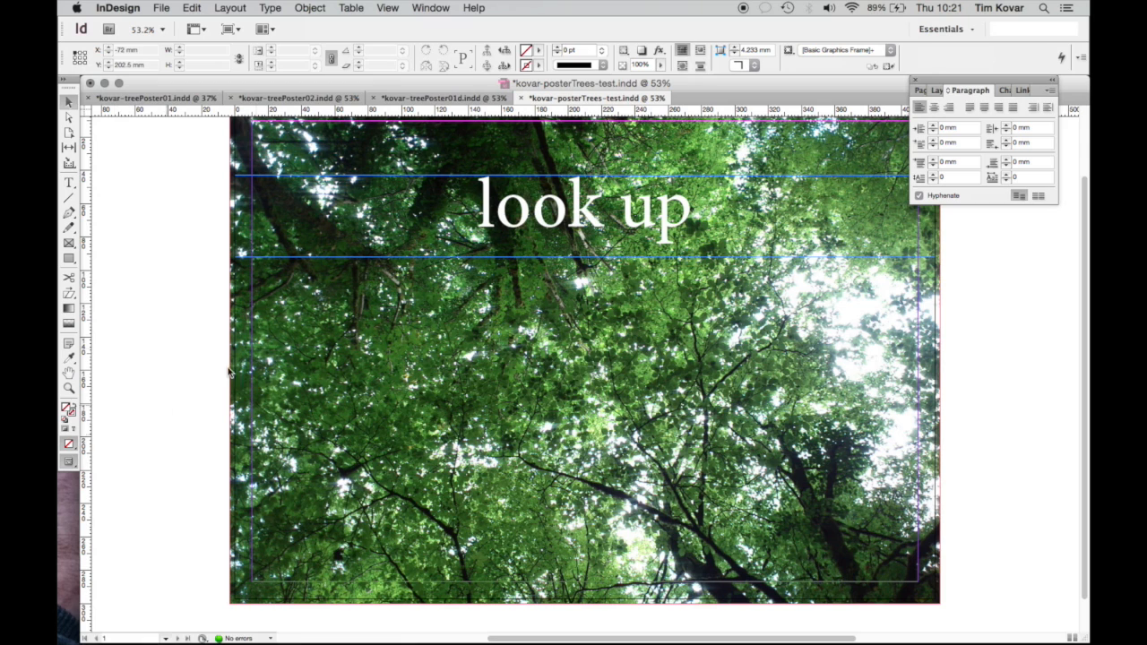
pyautogui.click(359, 182)
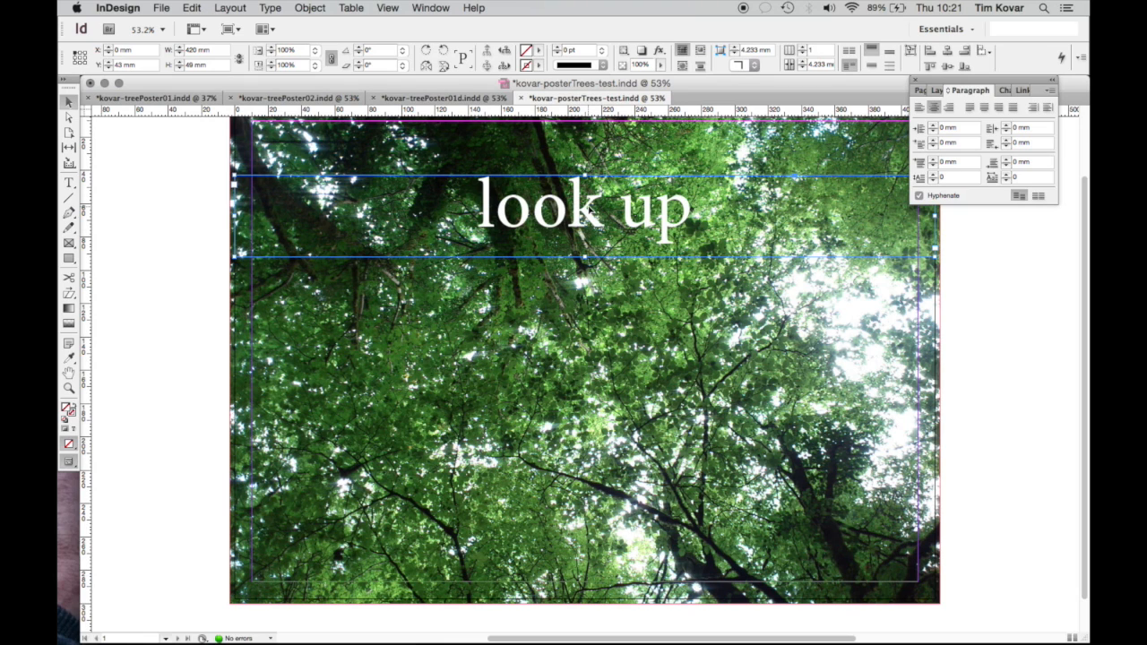
pyautogui.click(309, 8)
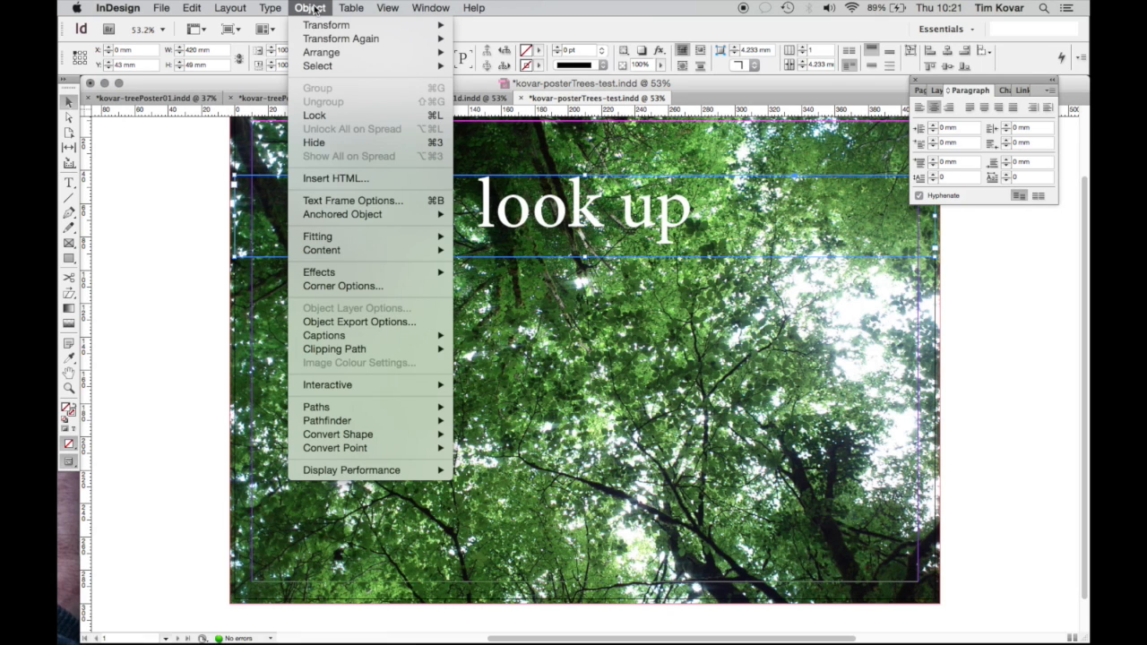
pyautogui.moveTo(344, 275)
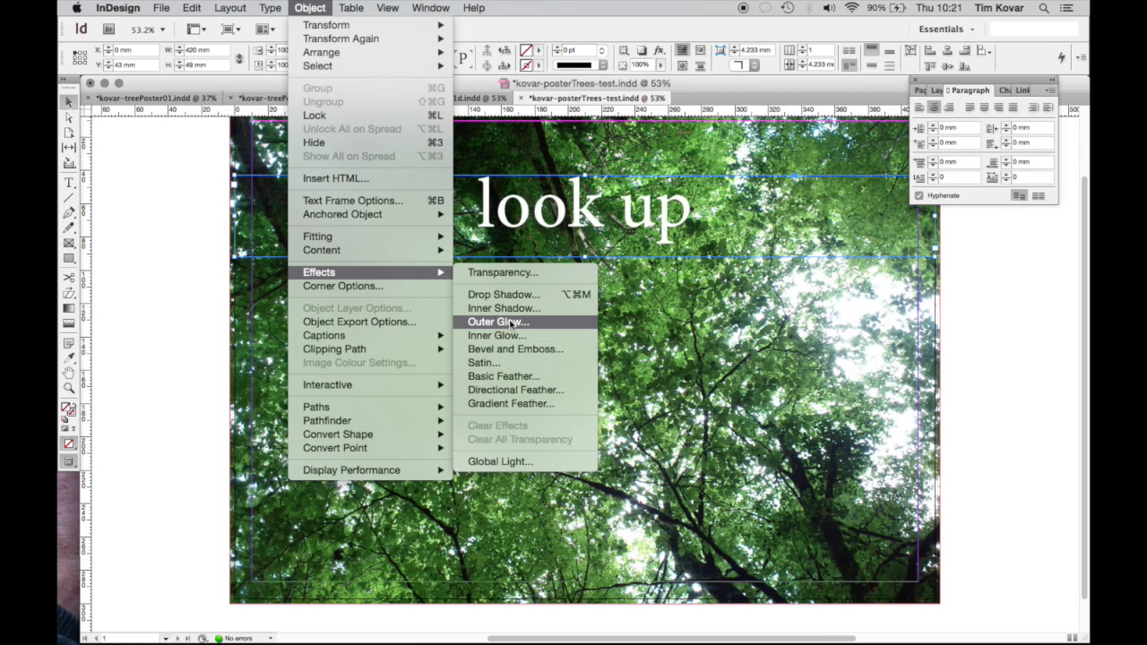
pyautogui.click(511, 322)
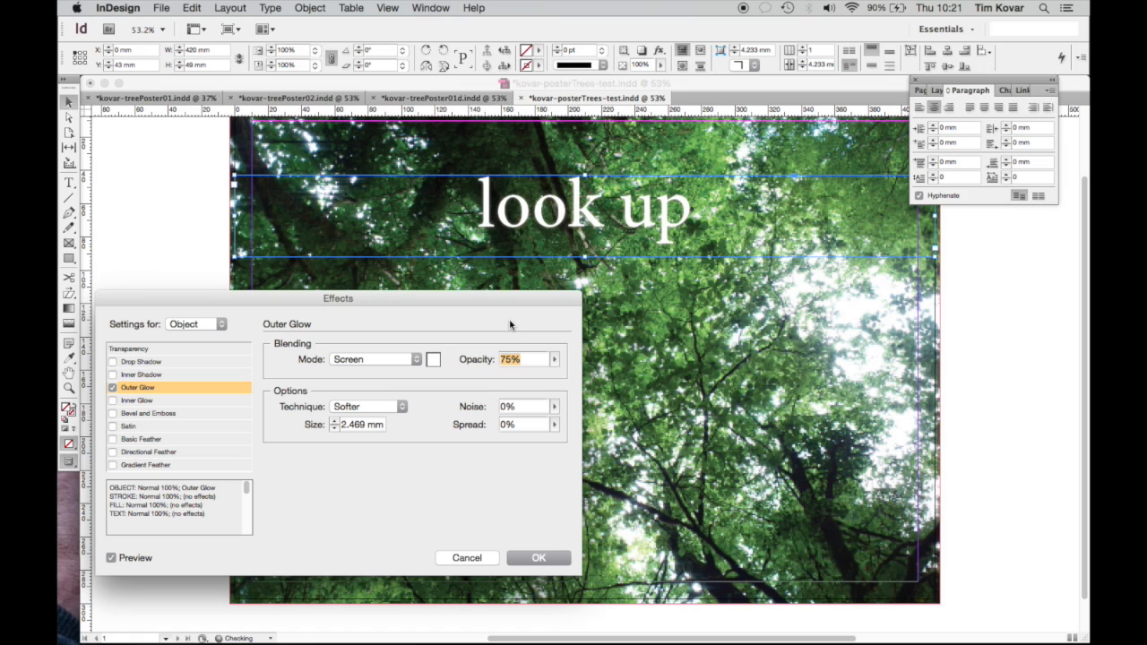
pyautogui.click(110, 559)
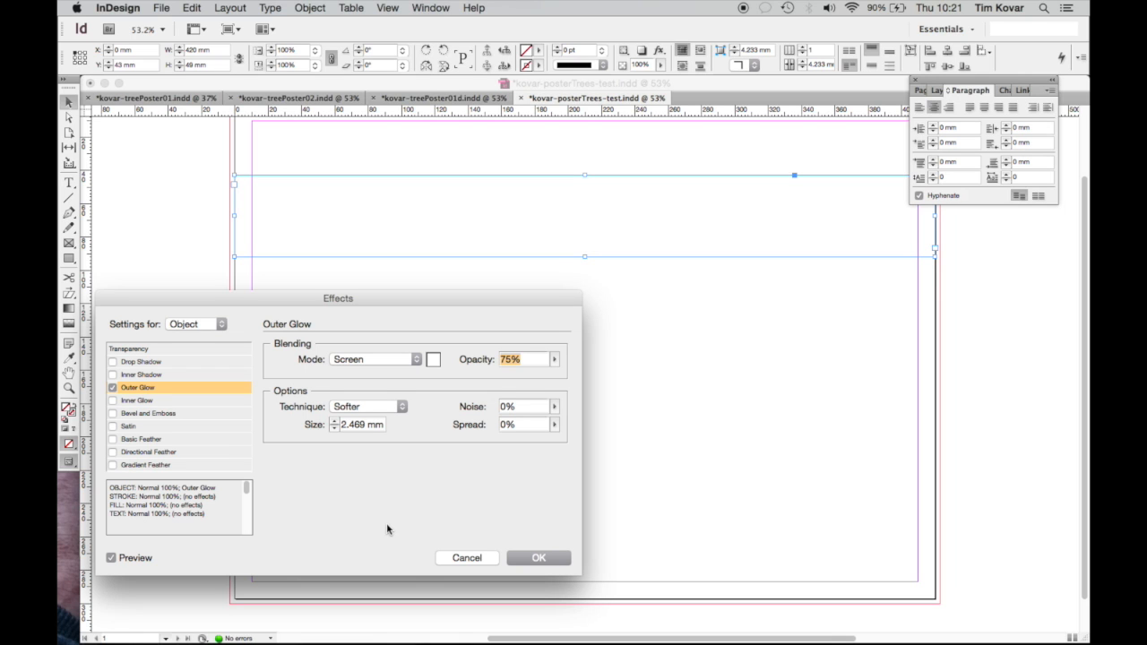
pyautogui.click(469, 560)
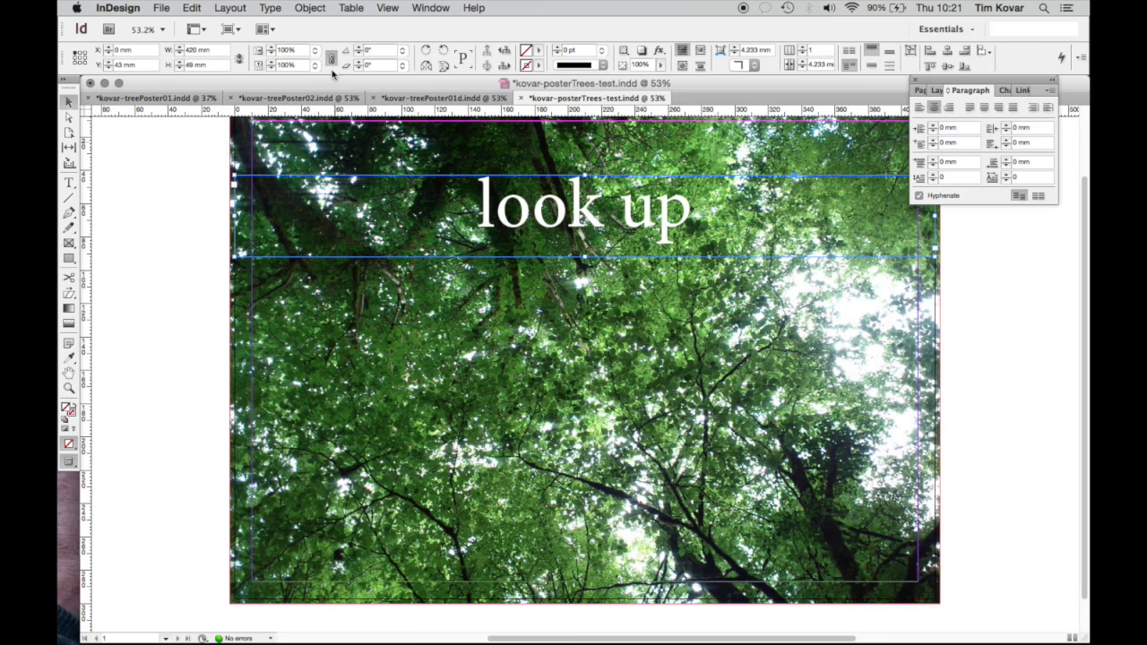
pyautogui.click(312, 8)
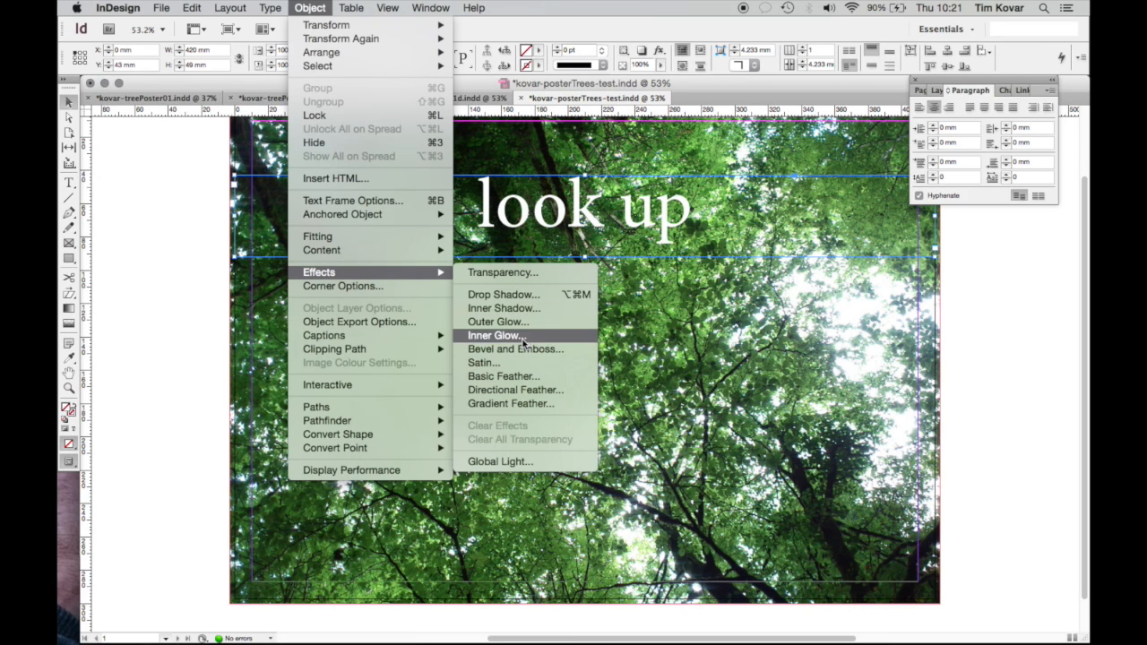
# Reopen the Outer Glow settings and set mode Normal with a black glow colour
pyautogui.click(520, 322)
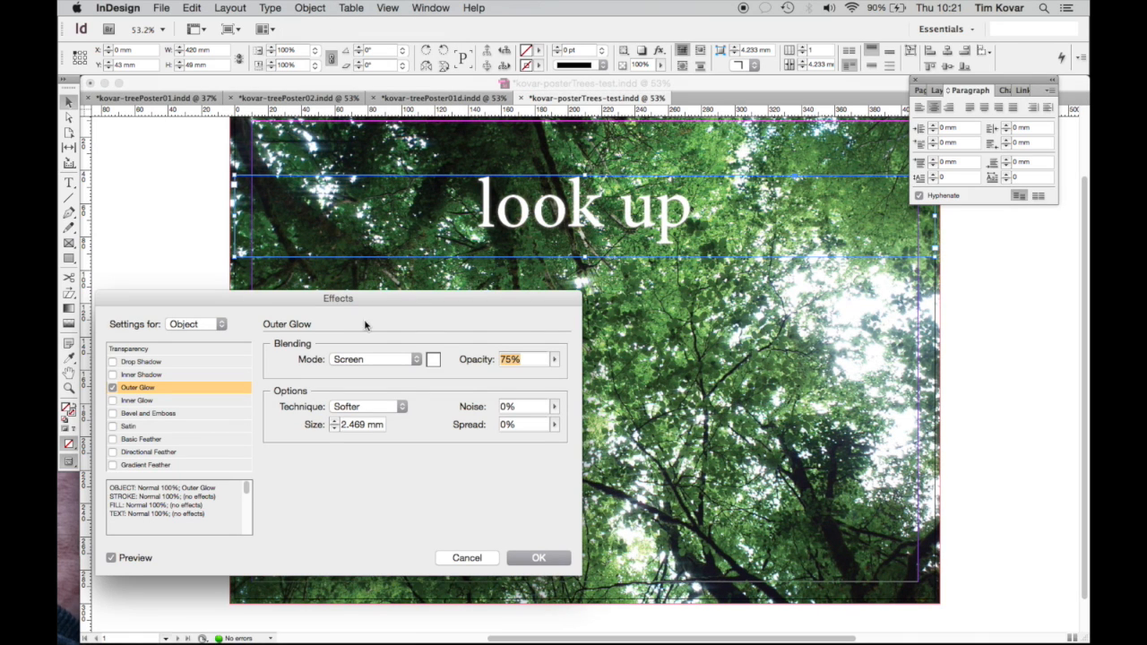
pyautogui.click(417, 359)
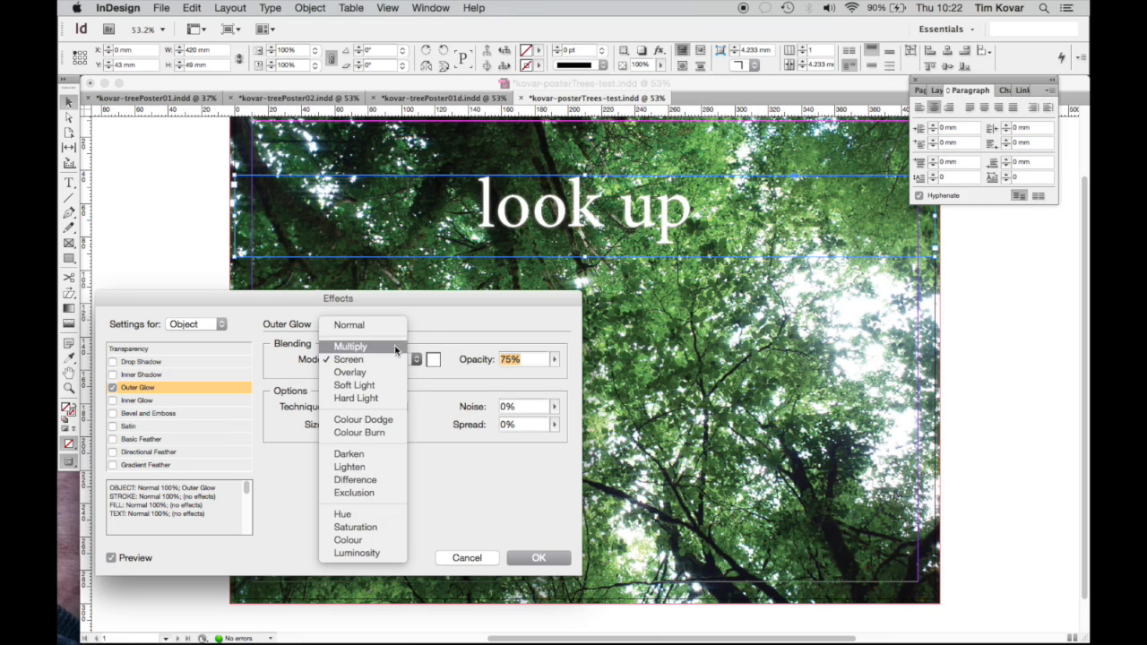
pyautogui.click(379, 325)
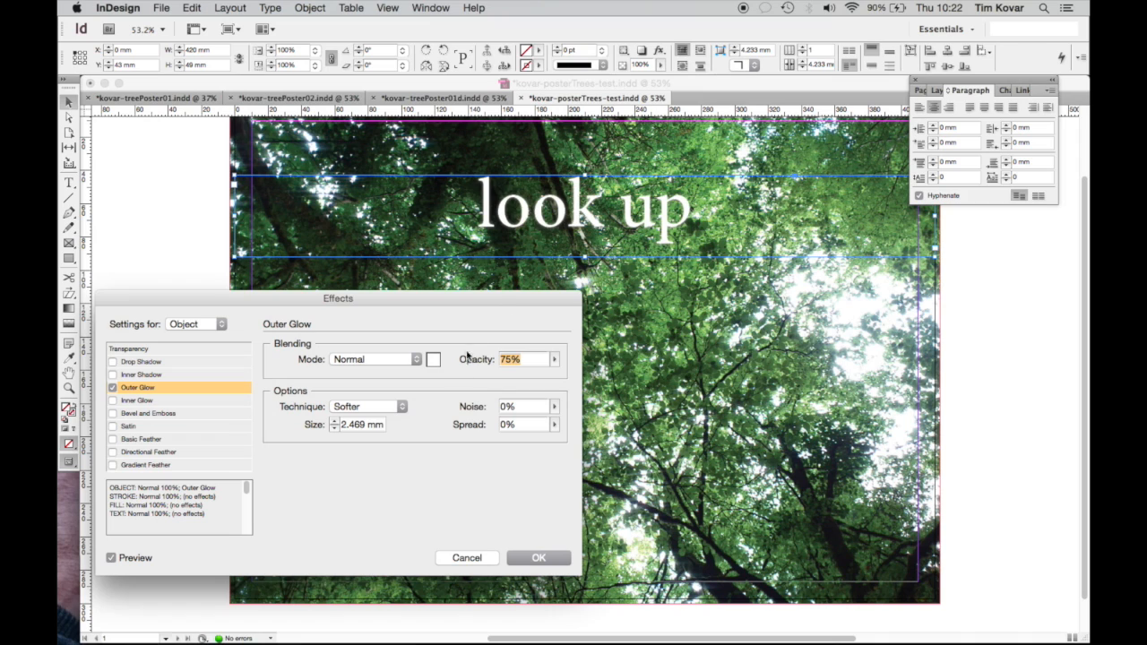
pyautogui.click(432, 360)
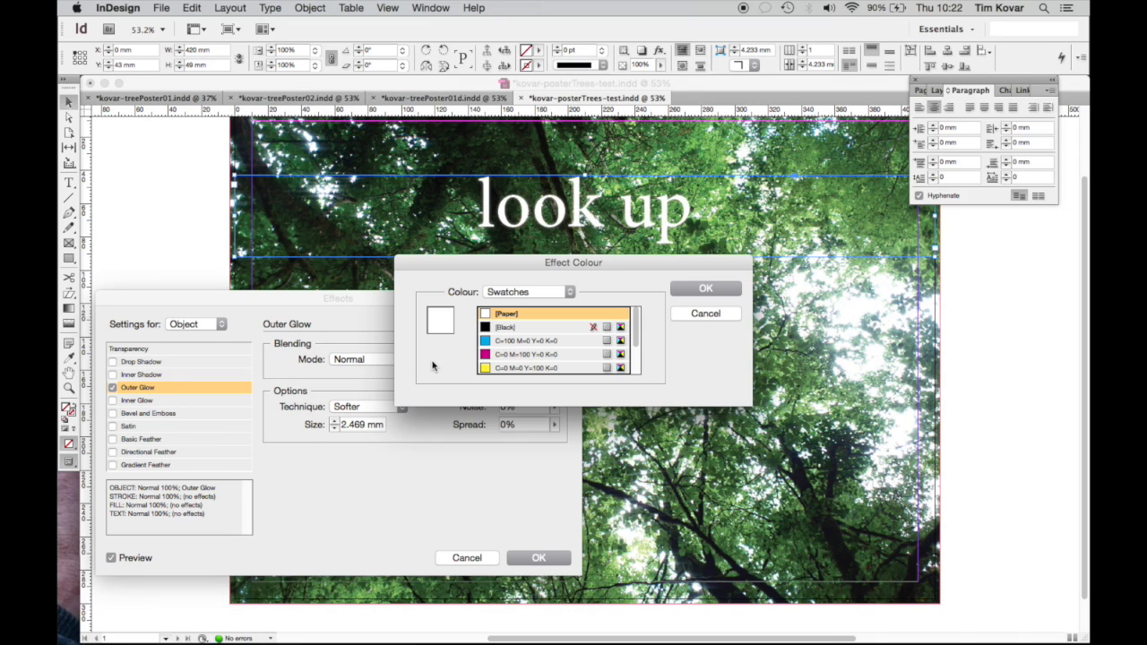
pyautogui.click(500, 328)
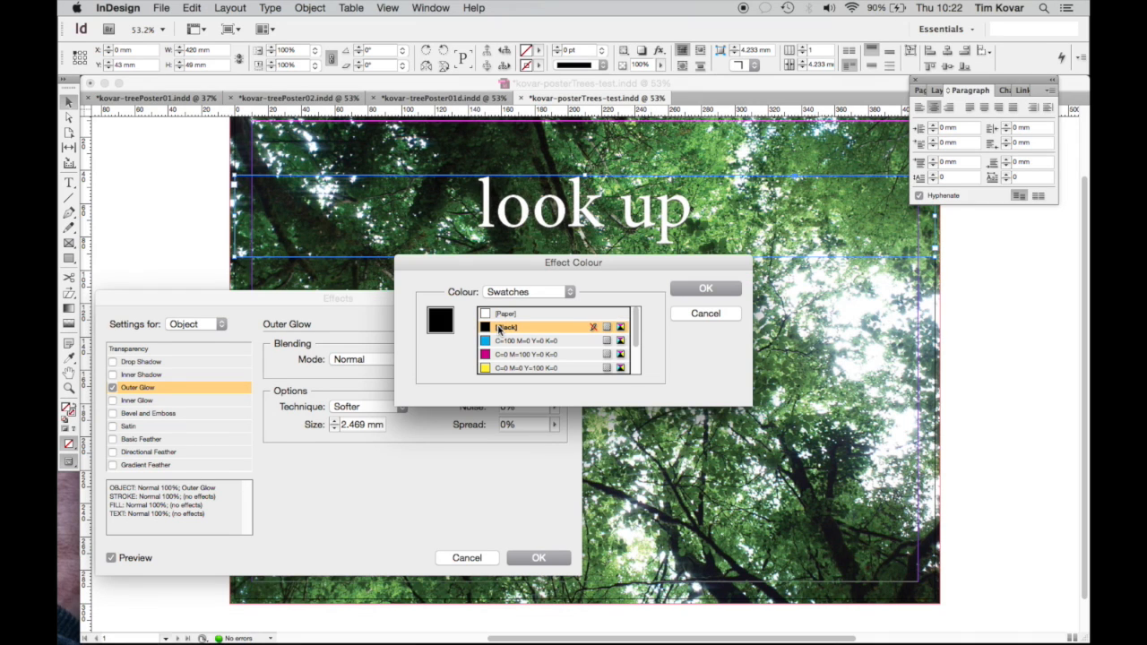
pyautogui.click(514, 357)
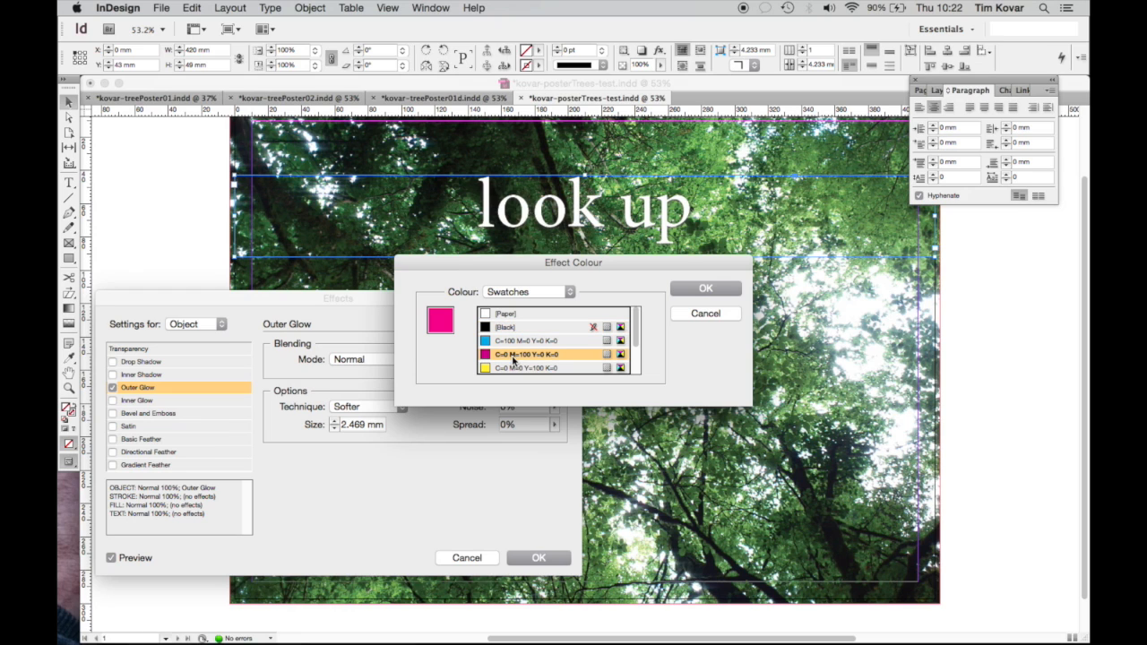
pyautogui.click(703, 290)
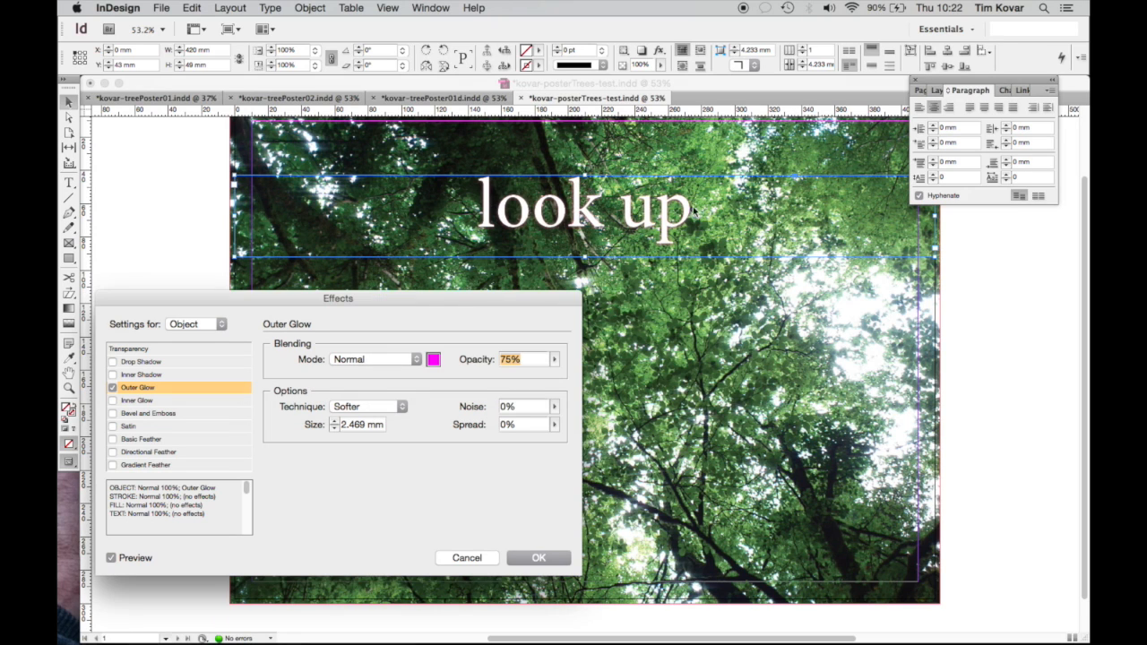
pyautogui.click(554, 359)
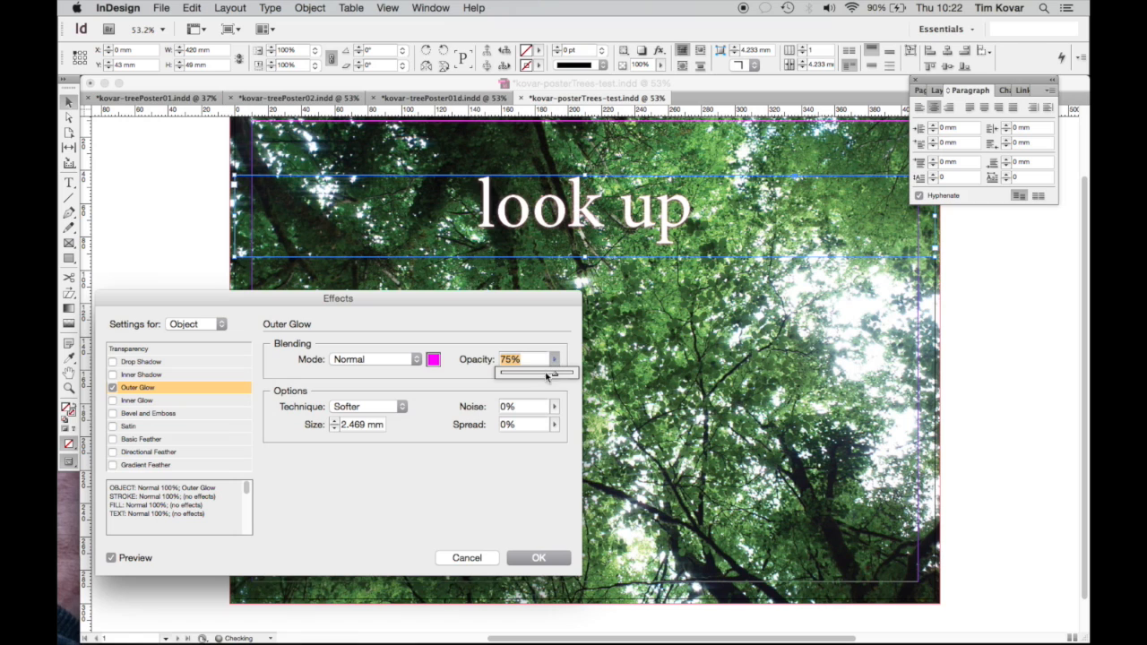
pyautogui.moveTo(557, 377); pyautogui.dragTo(581, 376)
pyautogui.click(434, 360)
pyautogui.click(507, 332)
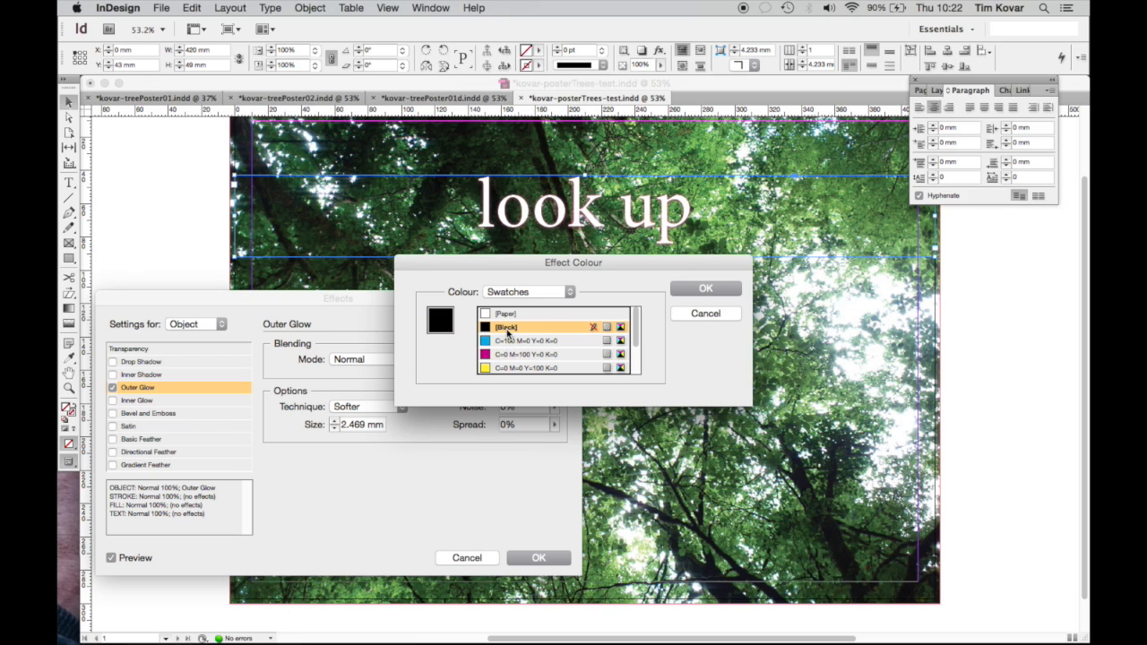
pyautogui.click(708, 288)
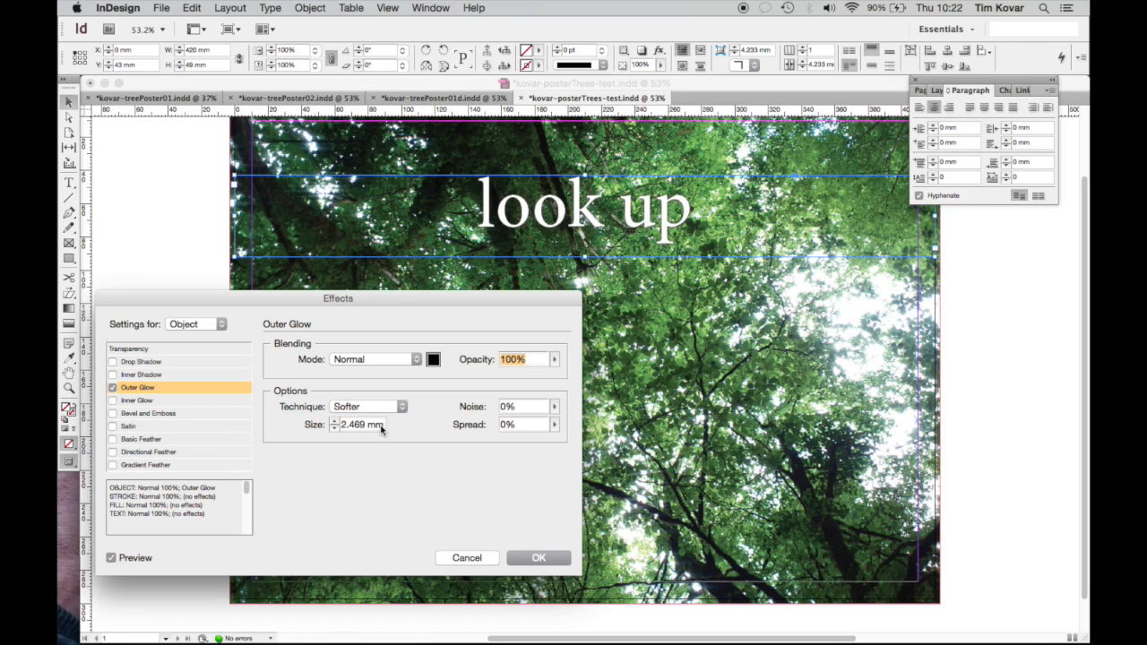
# Set the glow size to 5 mm and the spread to 25%
pyautogui.doubleClick(350, 423)
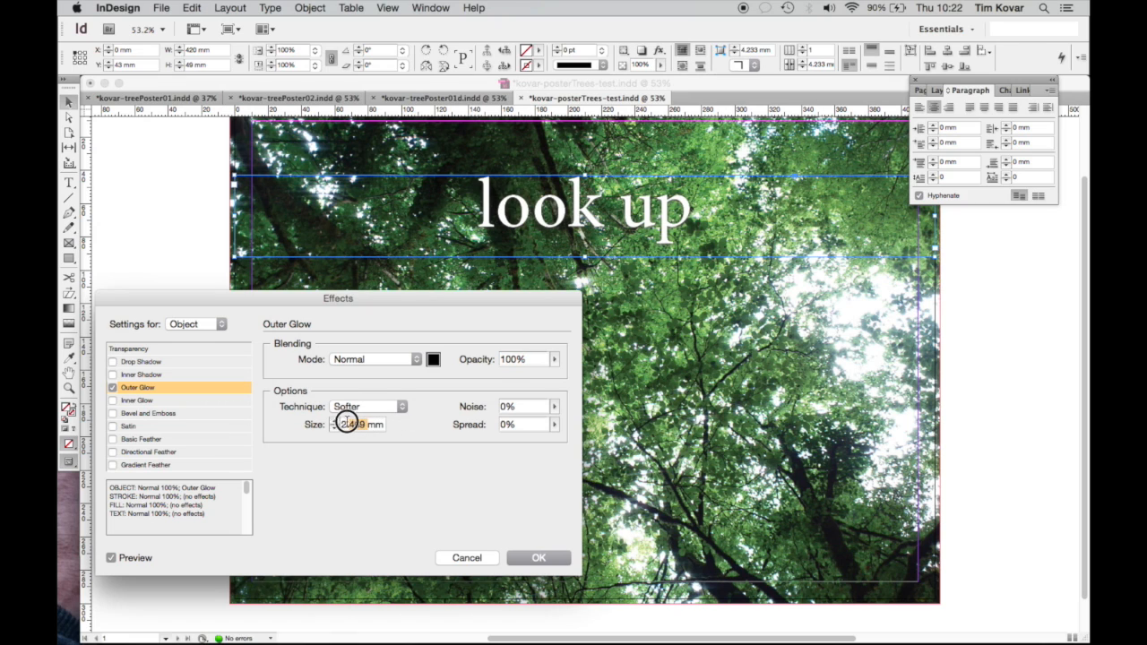
pyautogui.write('5')
pyautogui.press('Tab')
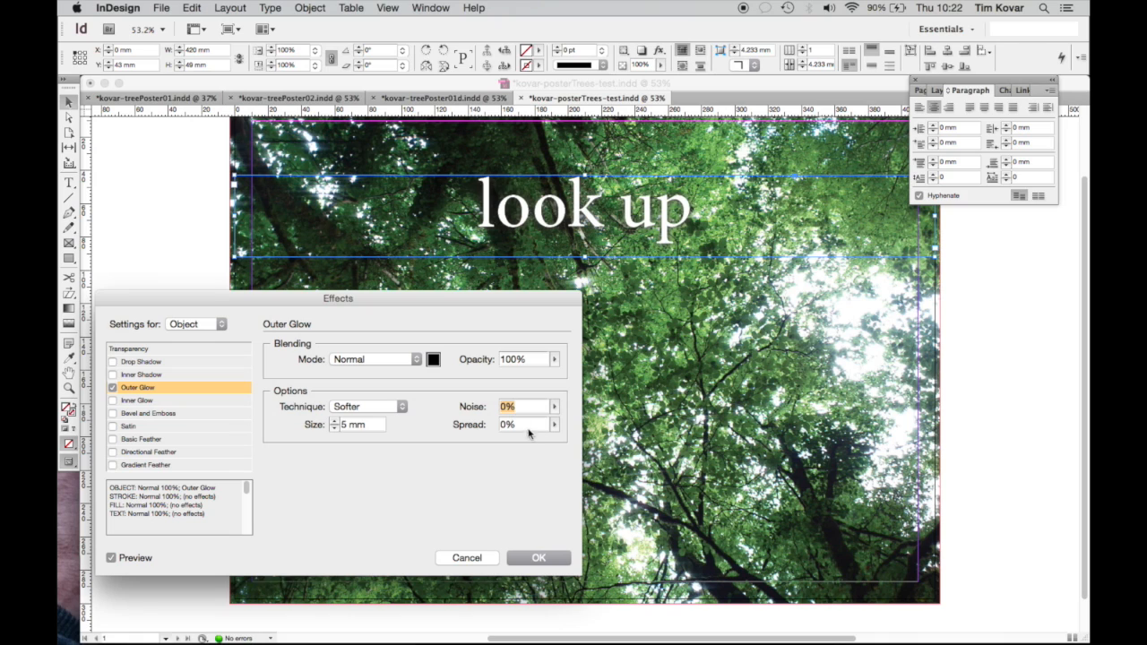
pyautogui.click(527, 428)
pyautogui.click(554, 425)
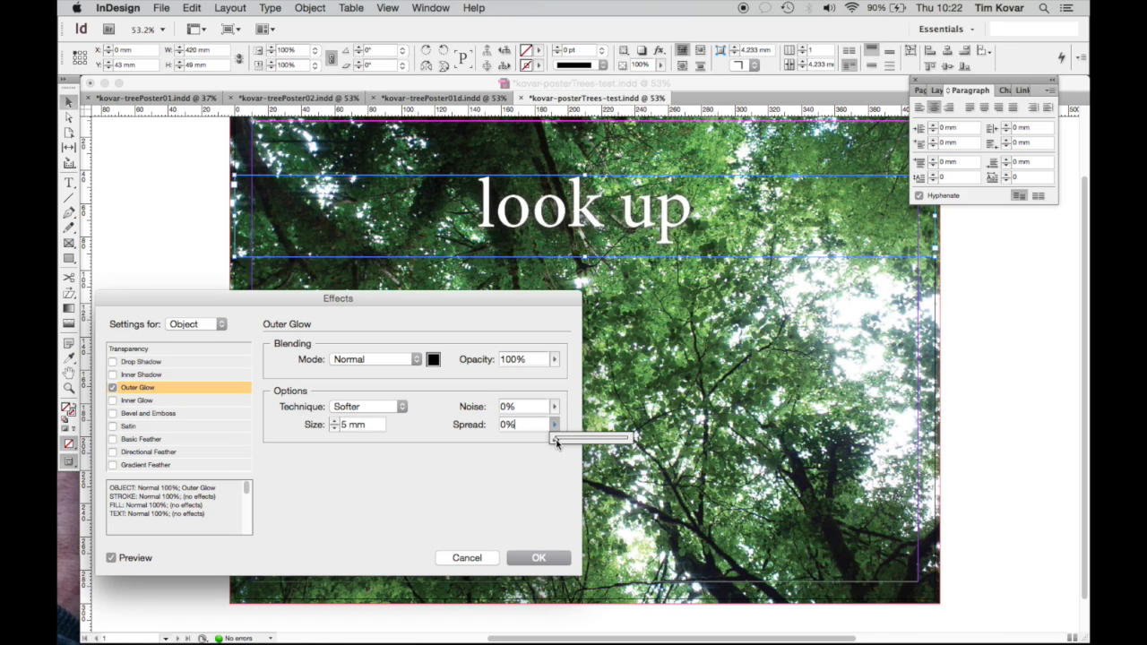
pyautogui.moveTo(556, 442); pyautogui.dragTo(639, 440)
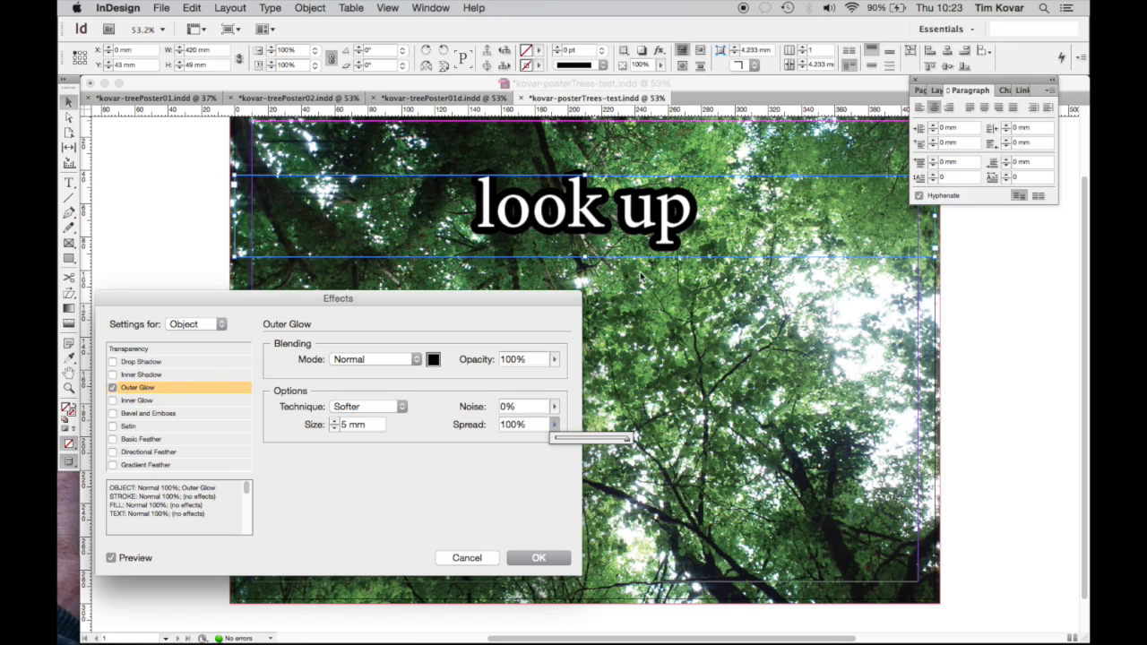
pyautogui.click(630, 437)
pyautogui.moveTo(630, 438); pyautogui.dragTo(573, 438)
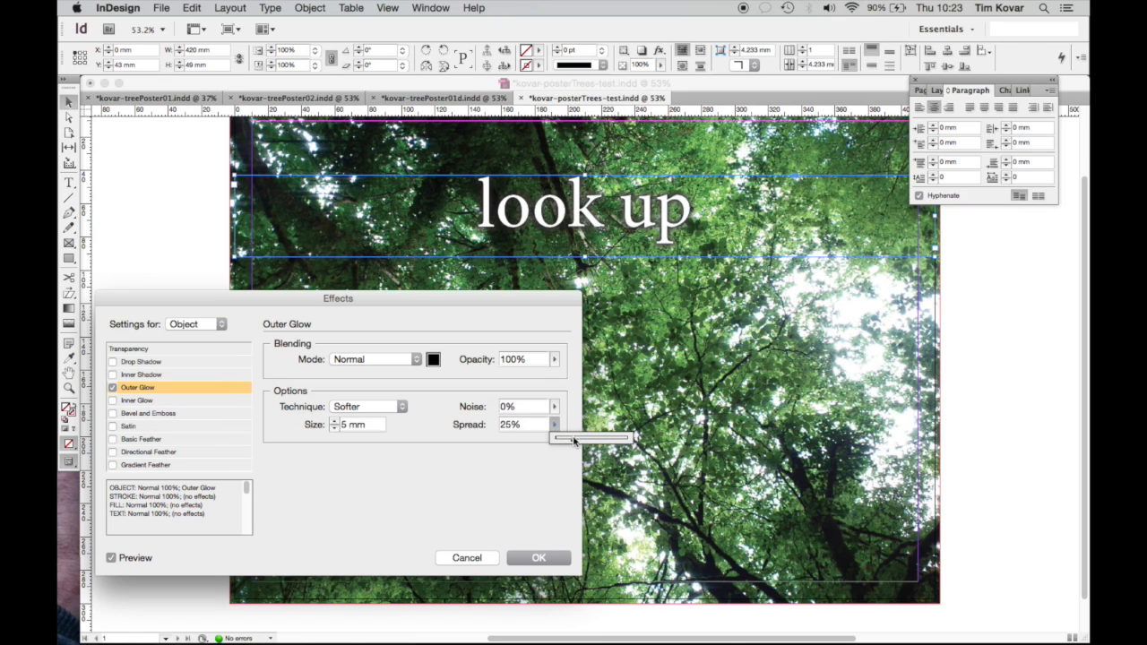
# Lower the glow opacity to 70%, compare with Preview toggled, and apply the glow
pyautogui.click(555, 359)
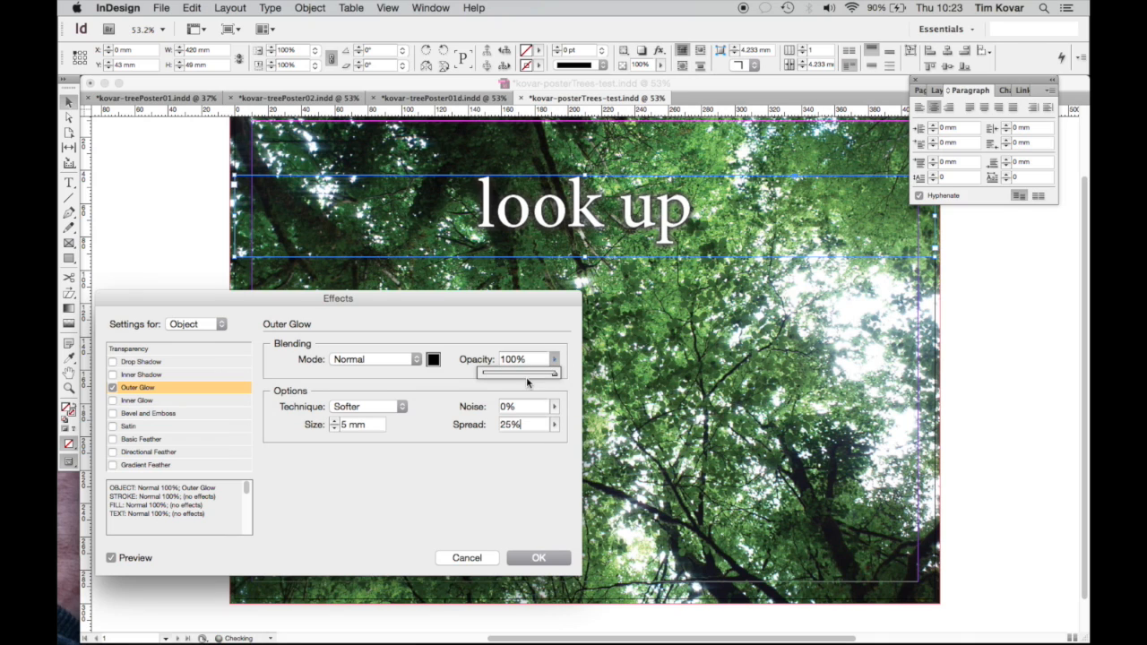
pyautogui.moveTo(553, 374); pyautogui.dragTo(532, 376)
pyautogui.click(111, 558)
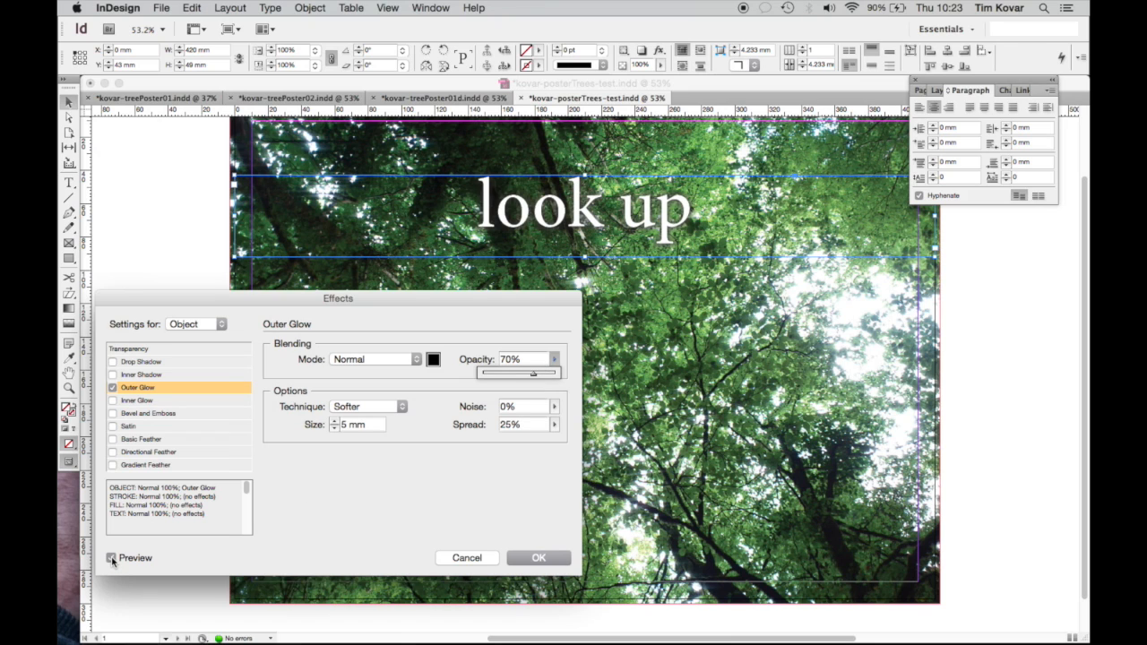
pyautogui.click(111, 559)
pyautogui.click(112, 560)
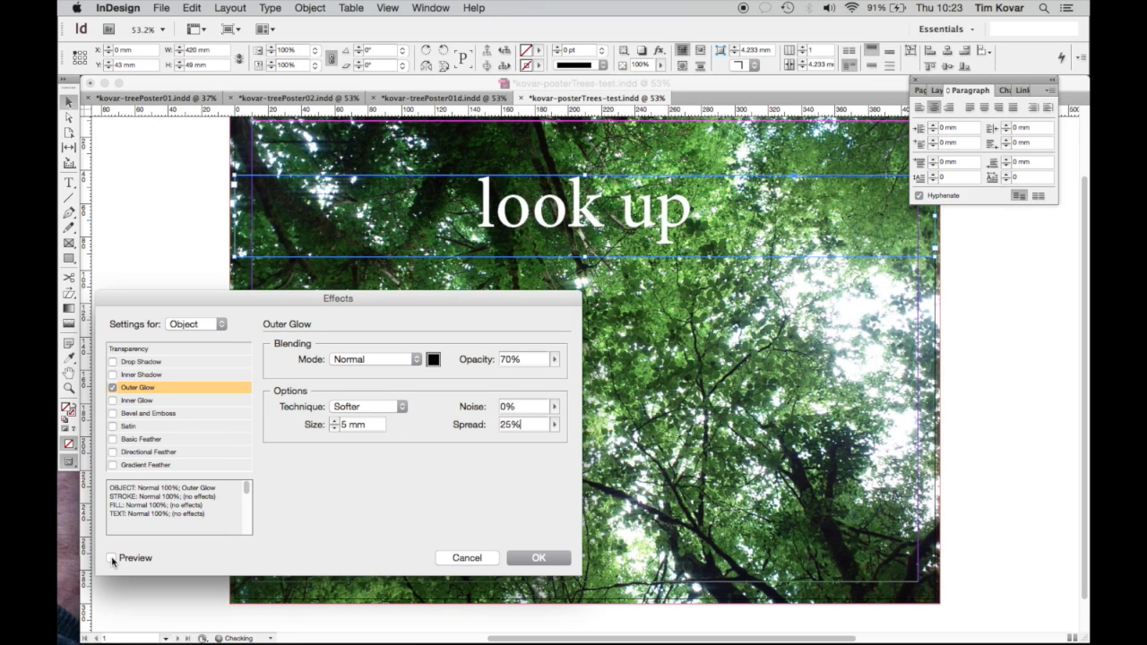
pyautogui.click(112, 561)
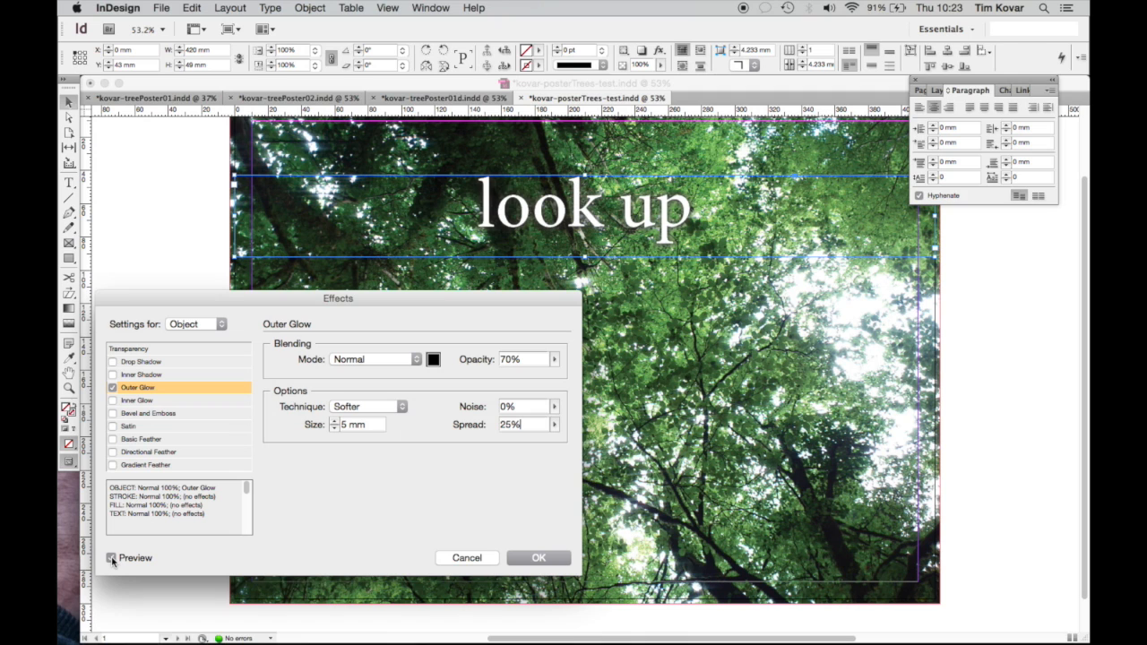
pyautogui.click(112, 559)
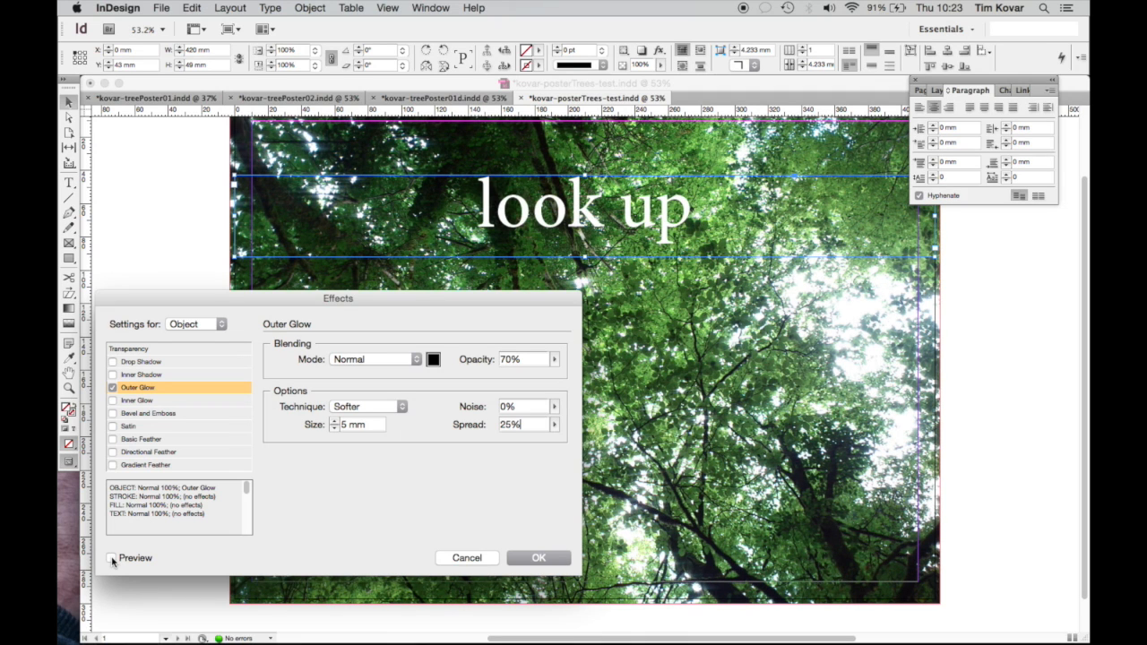
pyautogui.click(112, 559)
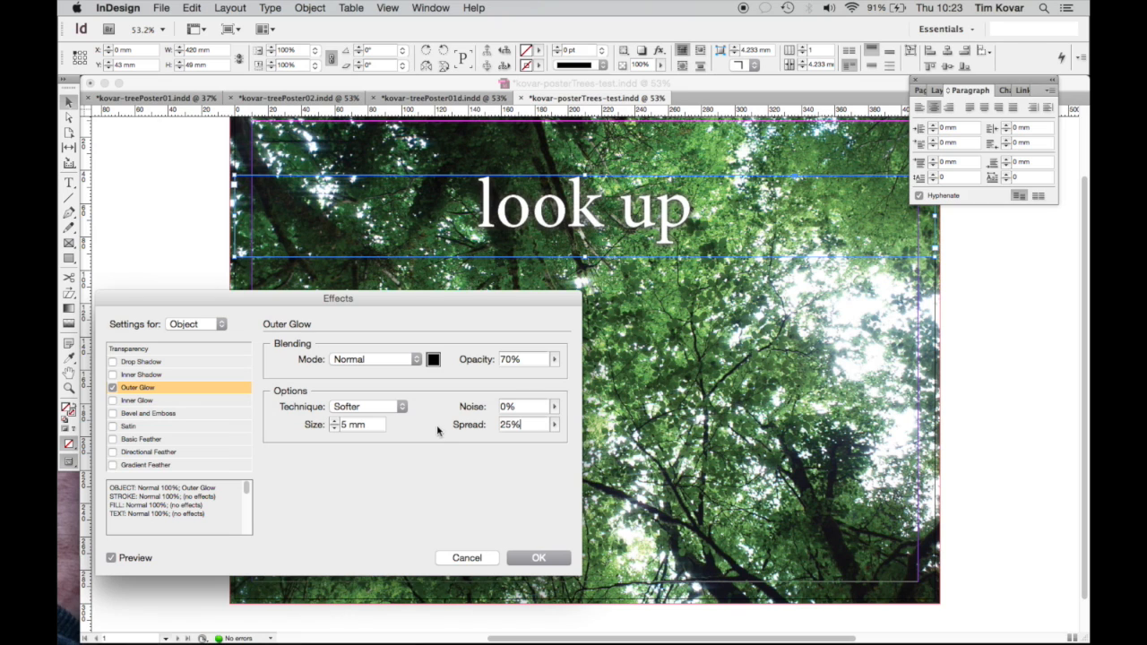
pyautogui.click(540, 555)
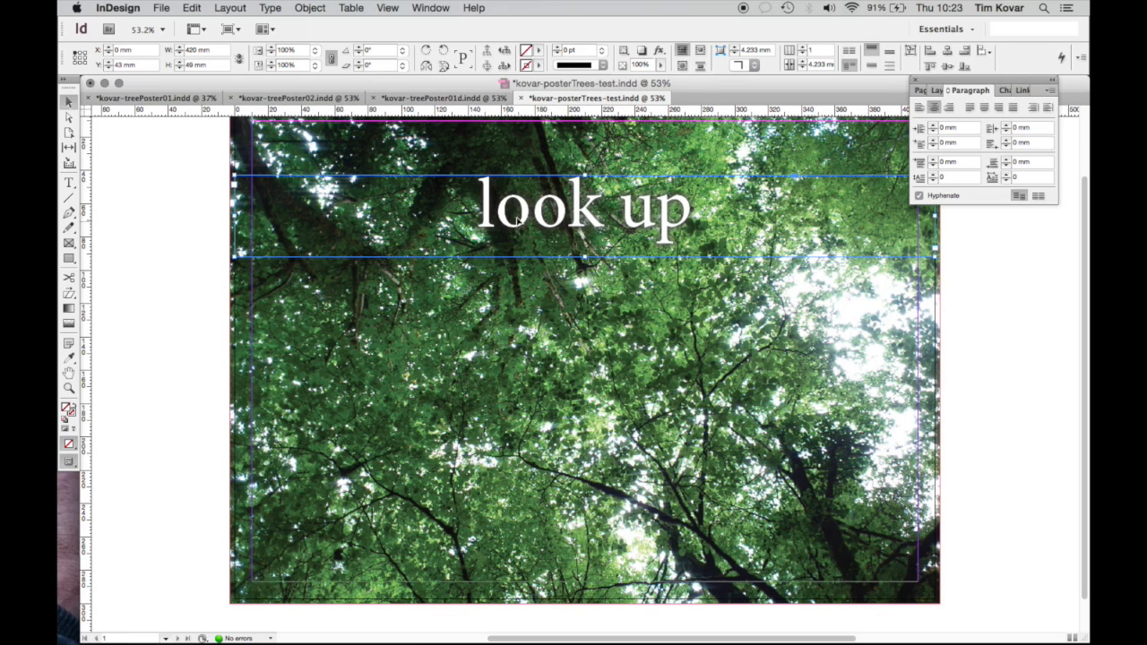
# Review the headline's Outer Glow settings and close them unchanged
pyautogui.click(310, 8)
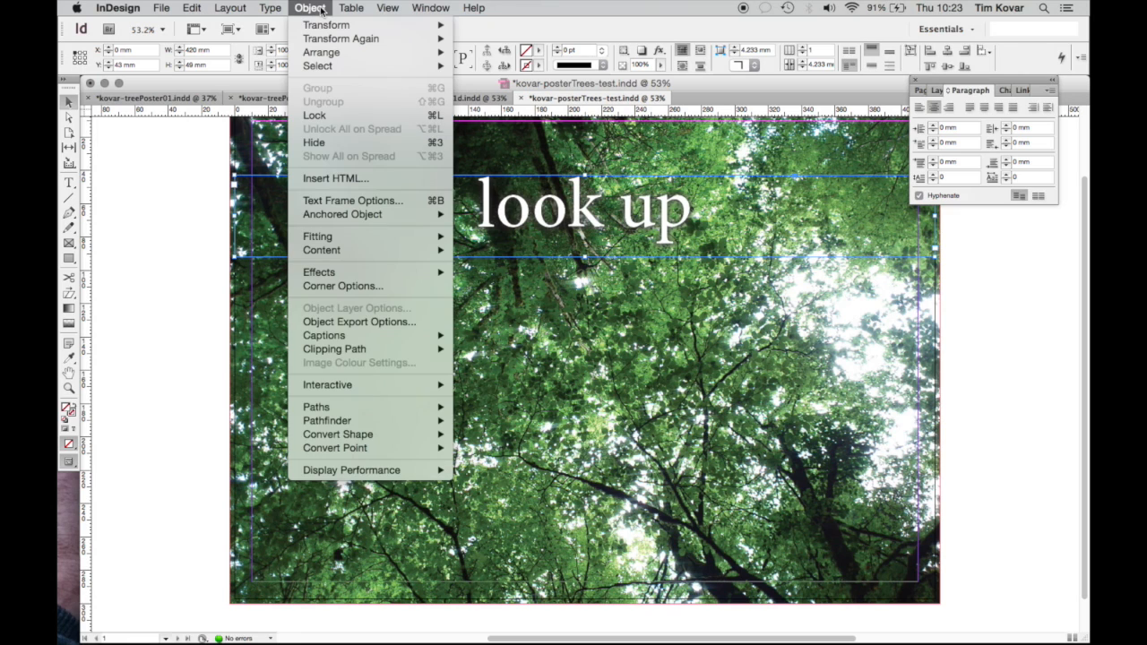
pyautogui.moveTo(358, 271)
pyautogui.click(502, 322)
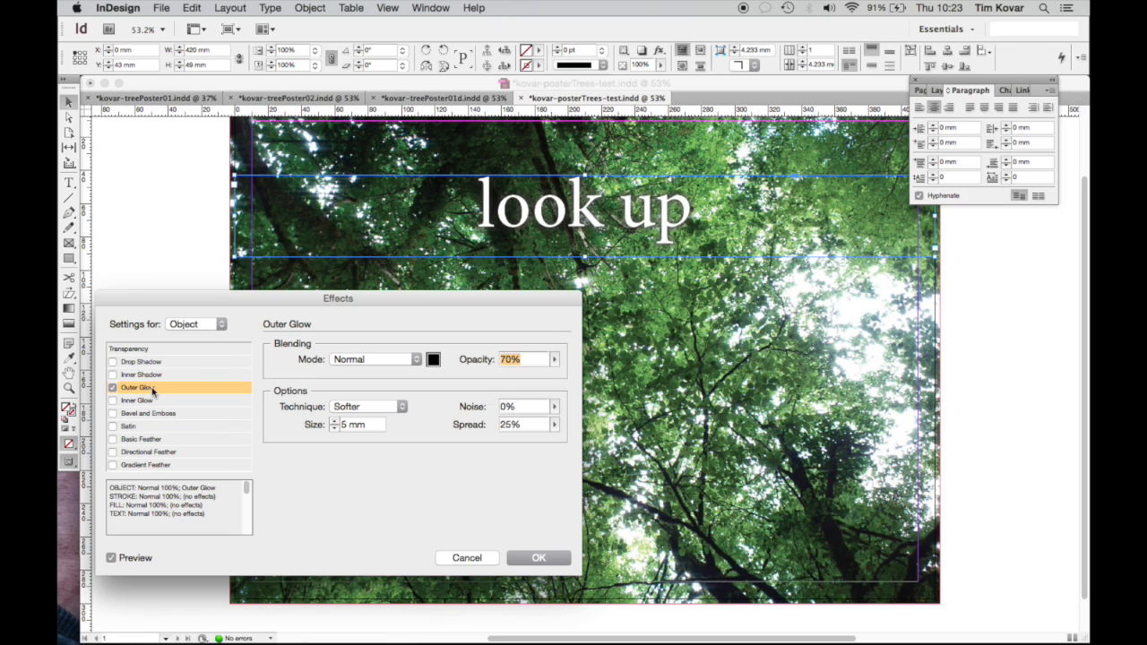
pyautogui.click(526, 557)
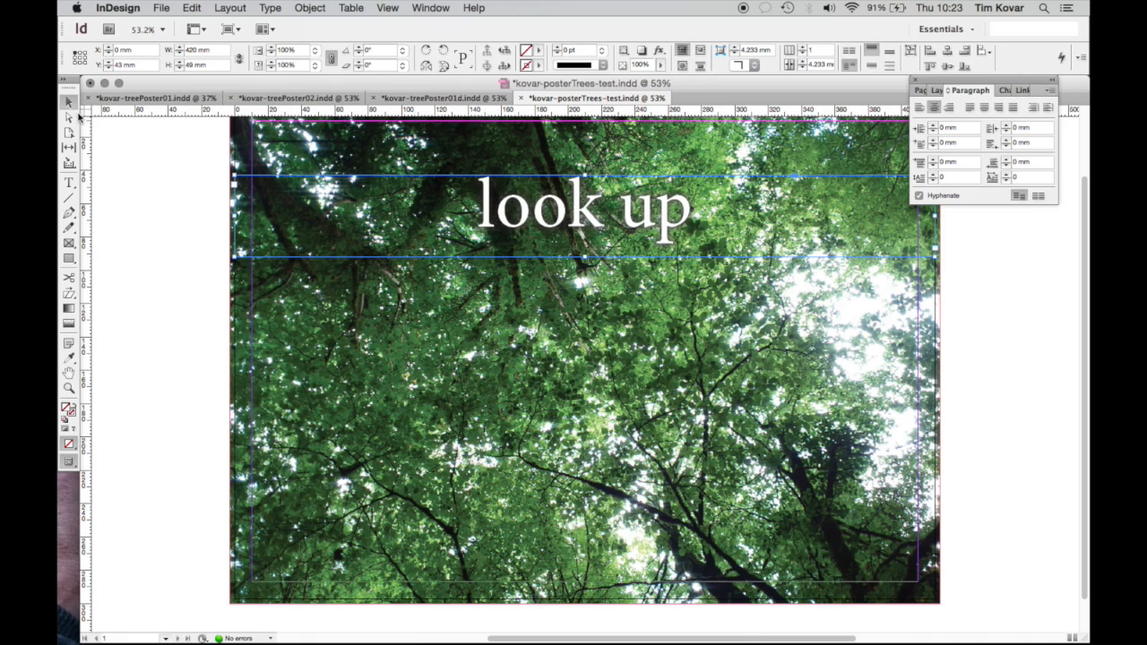
# Deselect the headline and leave Preview screen mode so guides and frame edges show
pyautogui.click(147, 320)
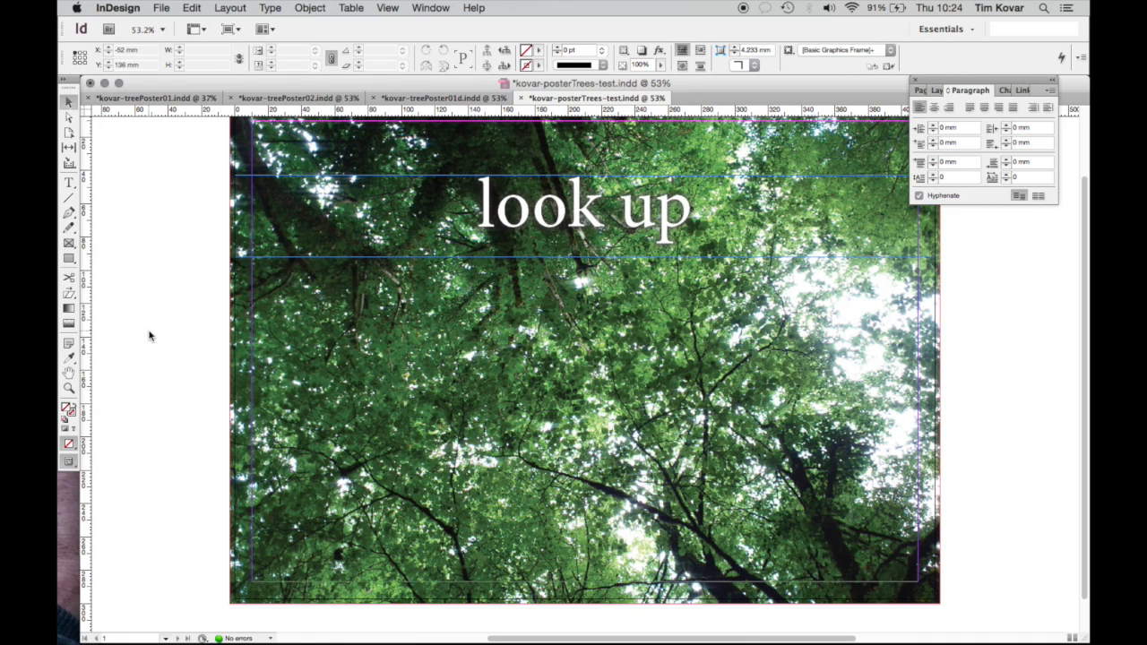
pyautogui.press('w')
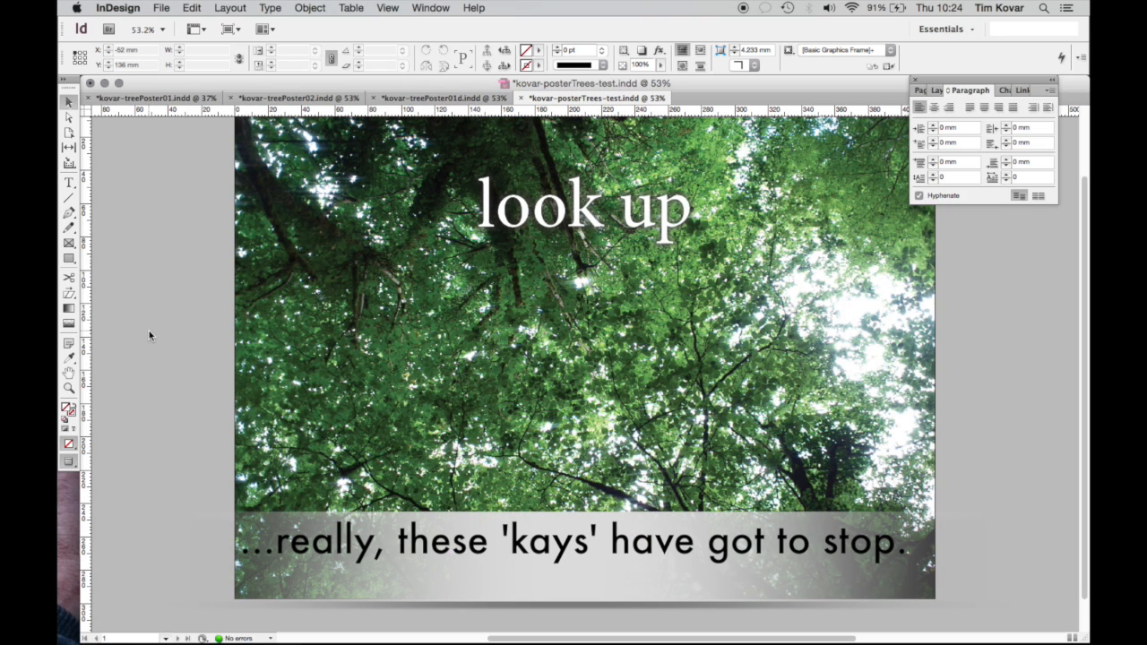
pyautogui.press('w')
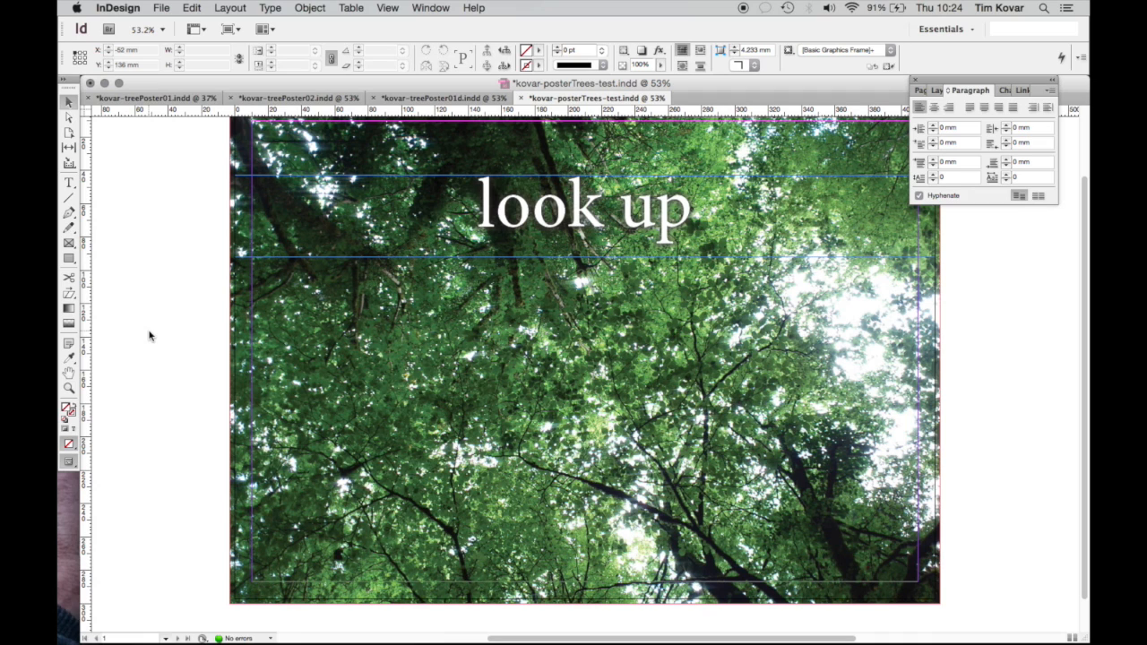
pyautogui.click(69, 183)
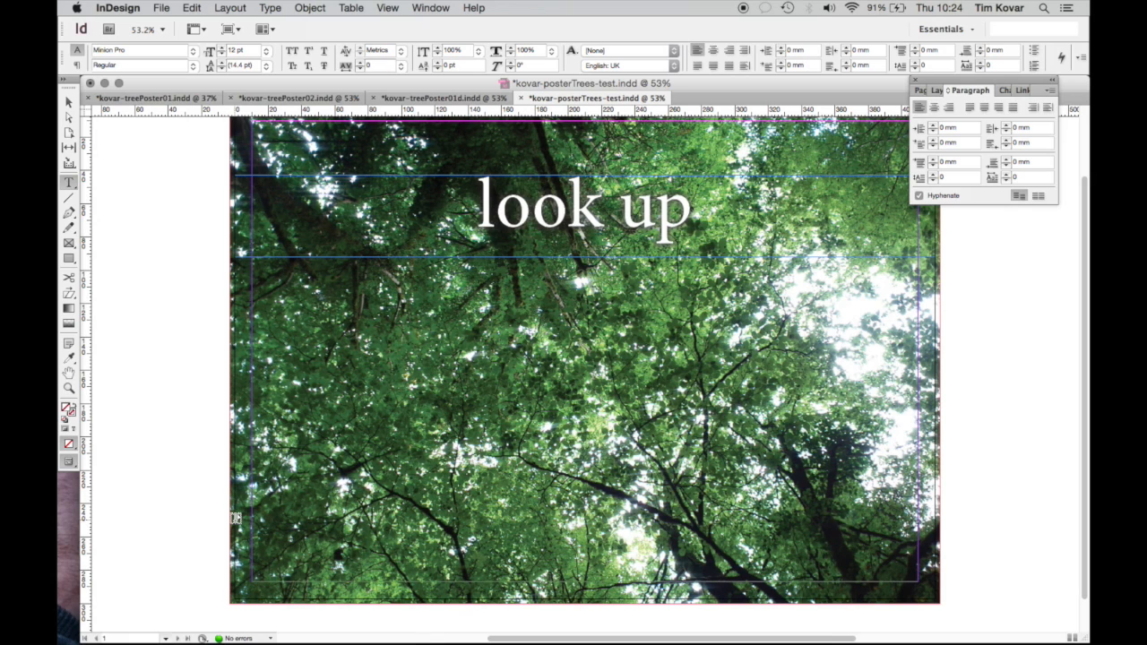
# Draw a wide centre-aligned text frame along the poster bottom and select the 'look up' text
pyautogui.moveTo(236, 520); pyautogui.dragTo(932, 566)
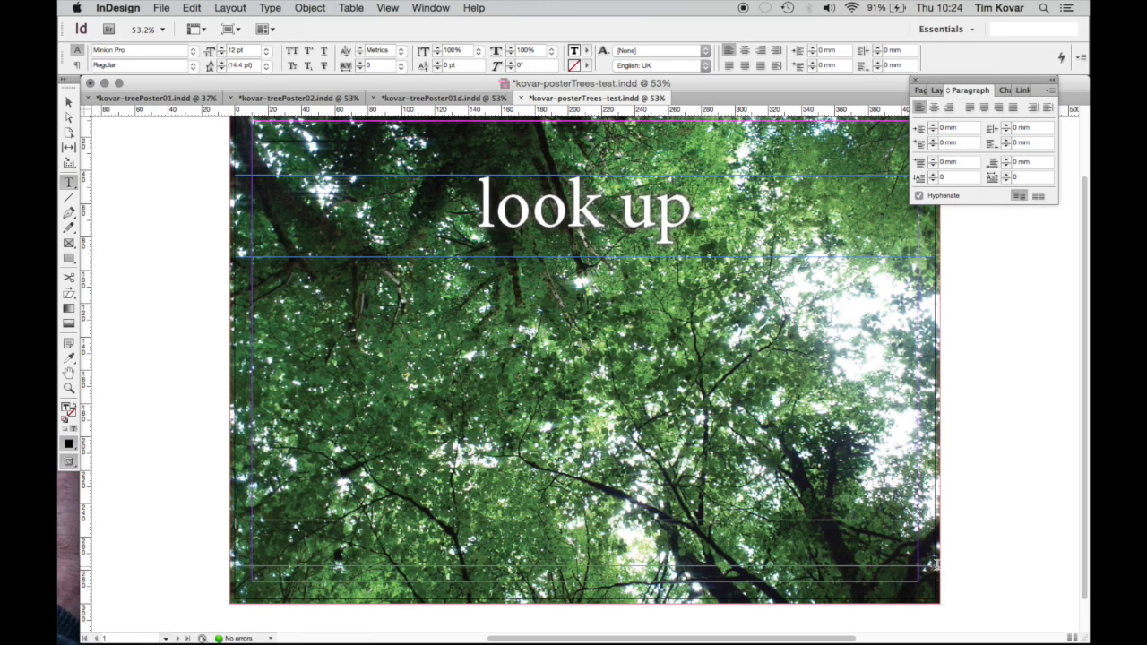
pyautogui.click(745, 52)
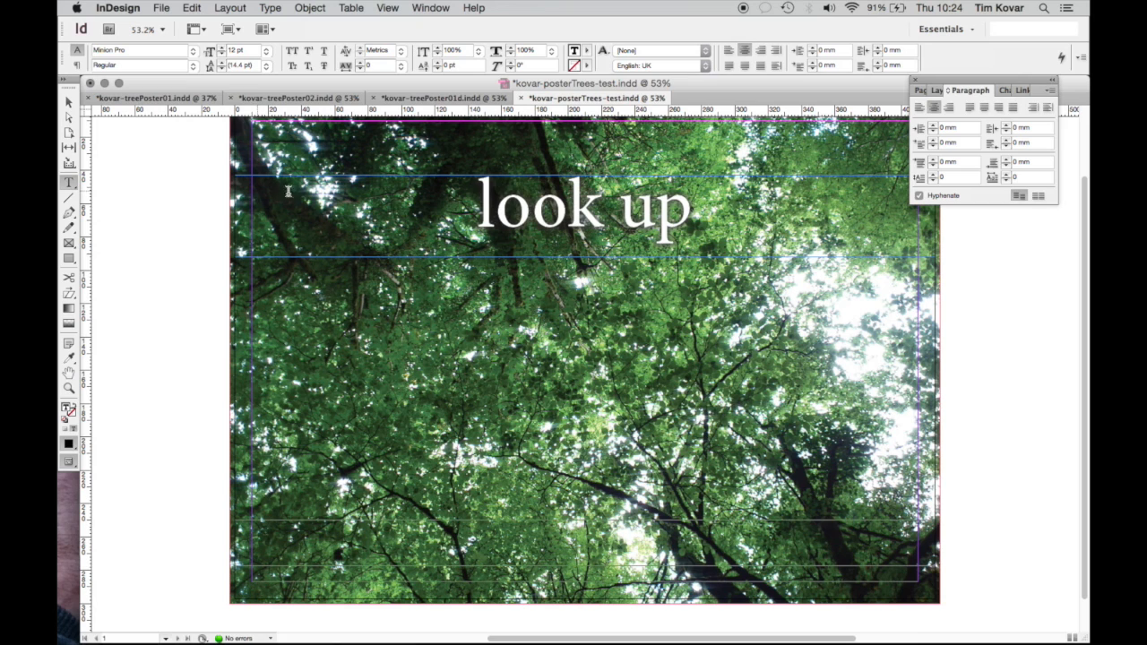
pyautogui.doubleClick(601, 214)
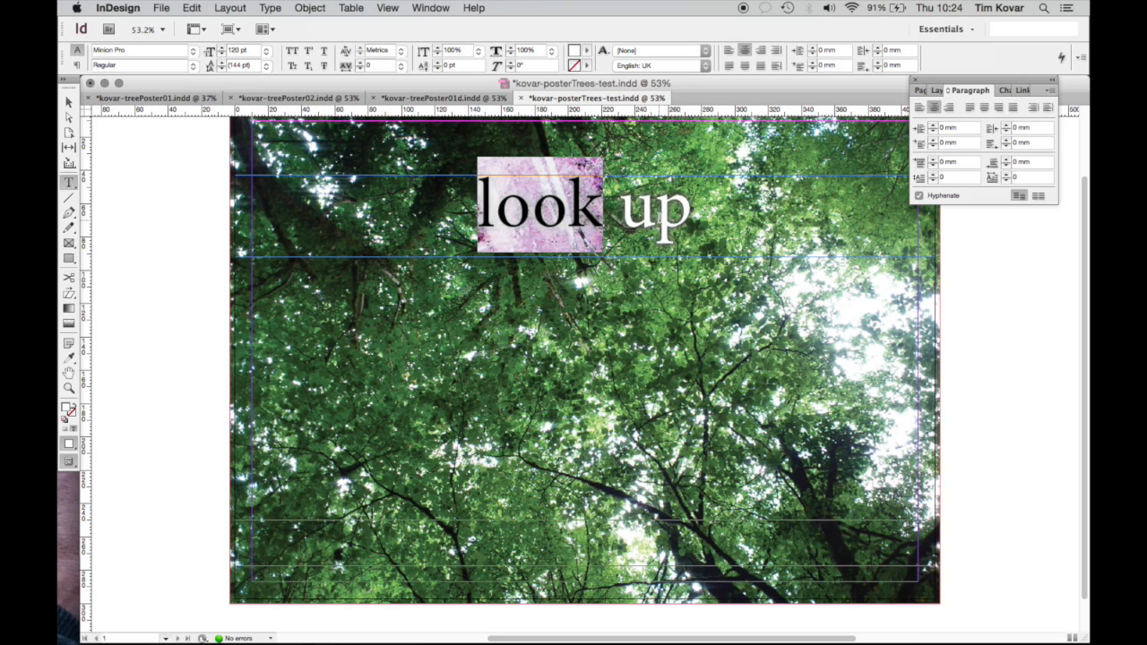
pyautogui.click(698, 213)
pyautogui.moveTo(698, 213); pyautogui.dragTo(475, 206)
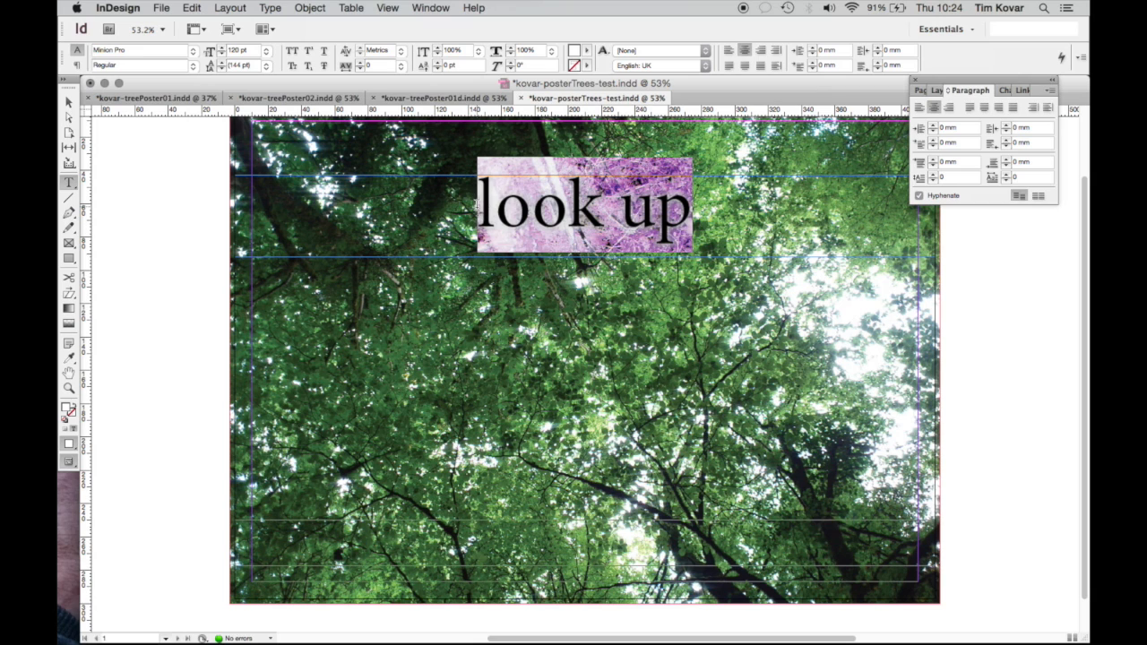
# Set the 'look up' headline in Adobe Garamond Pro Regular
pyautogui.click(192, 53)
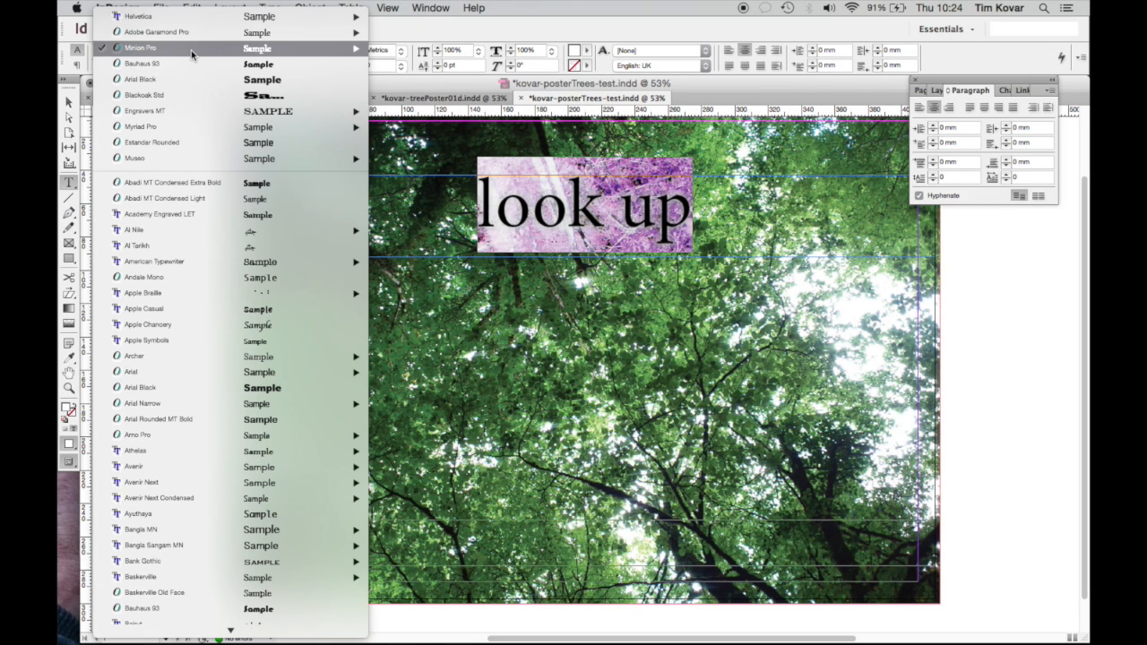
pyautogui.moveTo(194, 34)
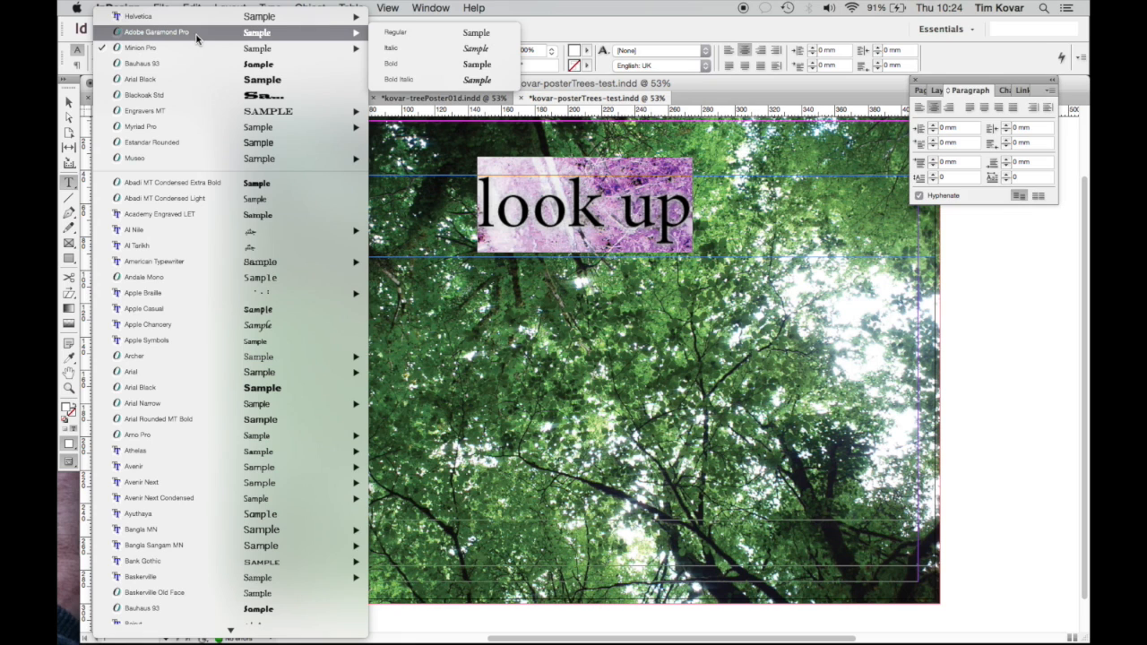
pyautogui.click(429, 33)
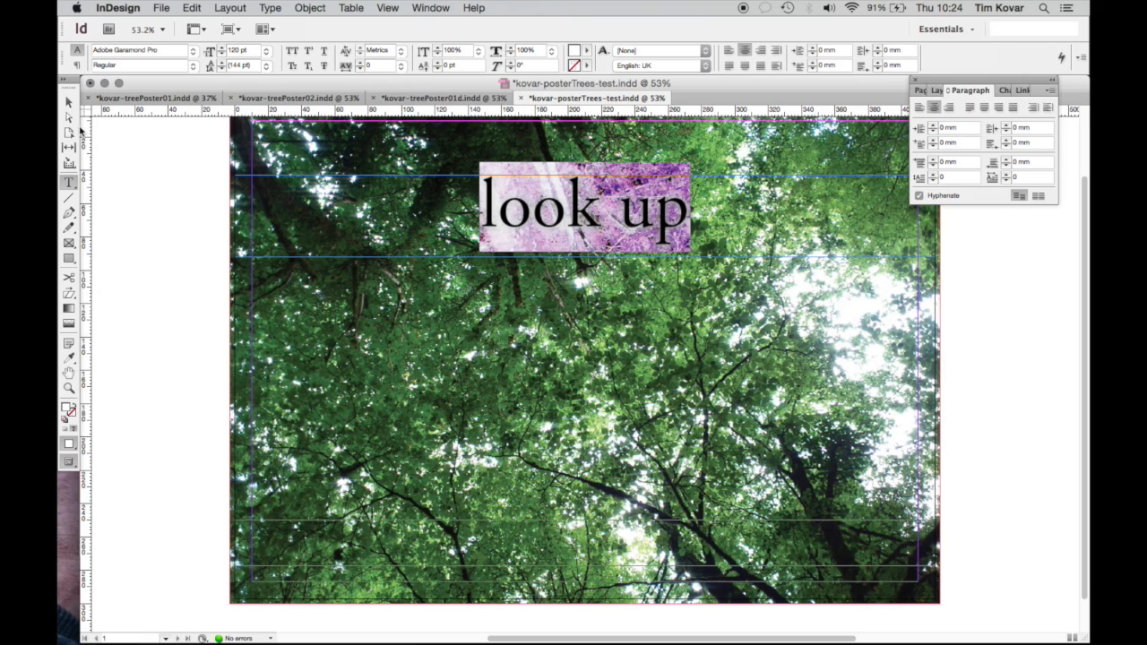
pyautogui.click(68, 103)
pyautogui.press('t')
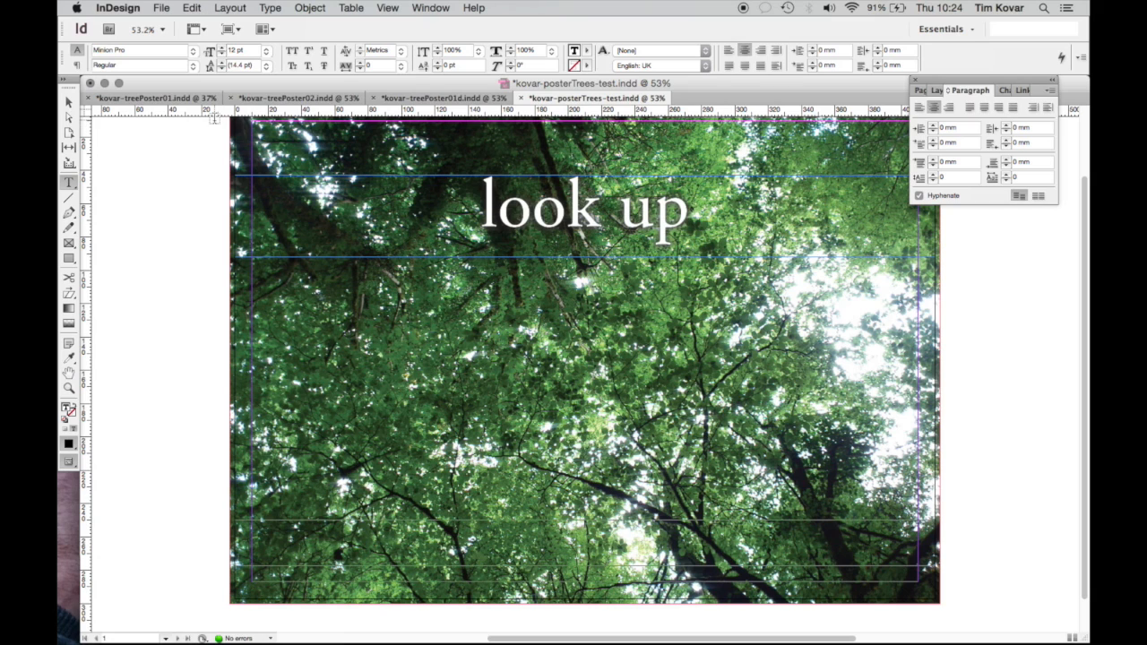
# In Helvetica Regular, type the photography-exhibition credit line (February 2015, Dublinix Park, Dublin) in the bottom frame
pyautogui.click(194, 56)
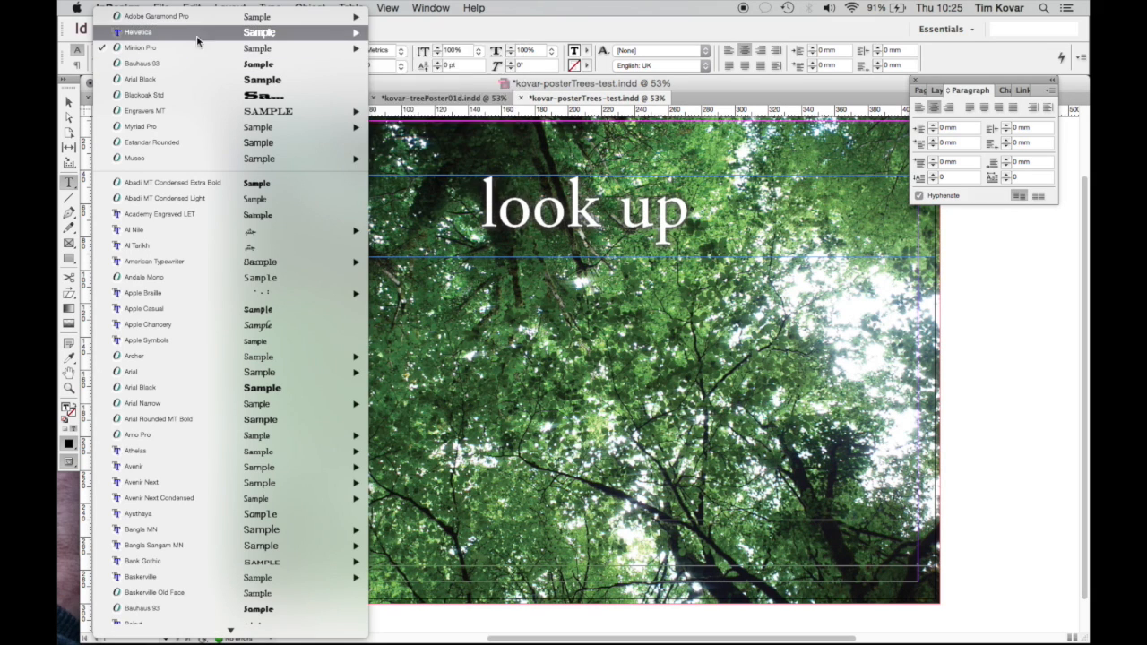
pyautogui.moveTo(218, 34)
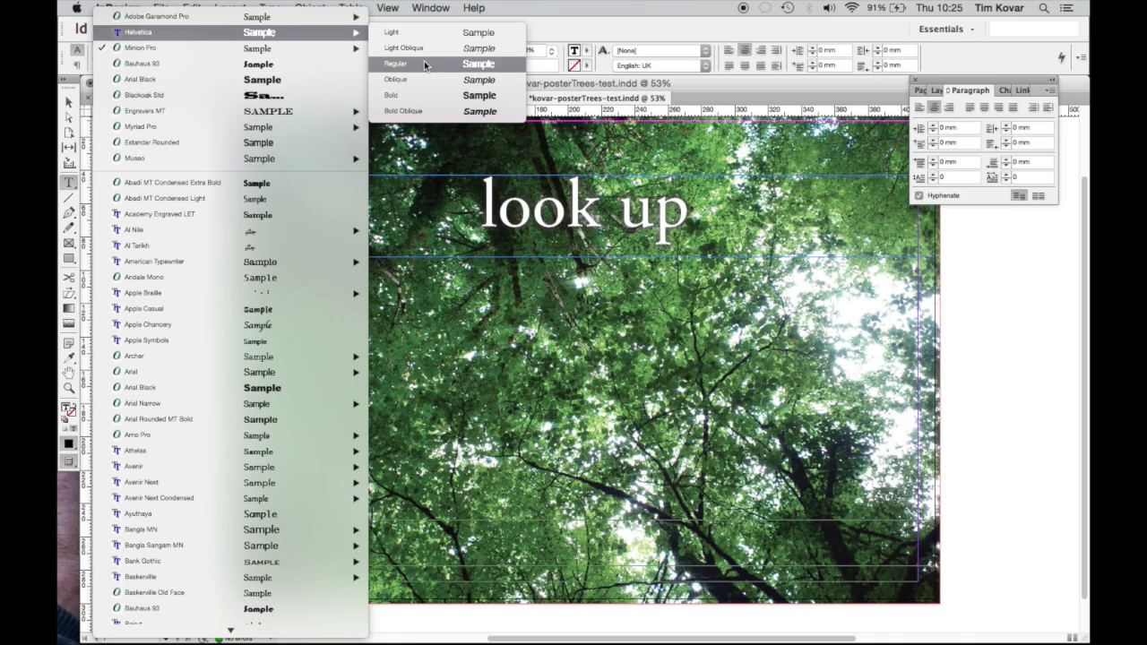
pyautogui.click(424, 64)
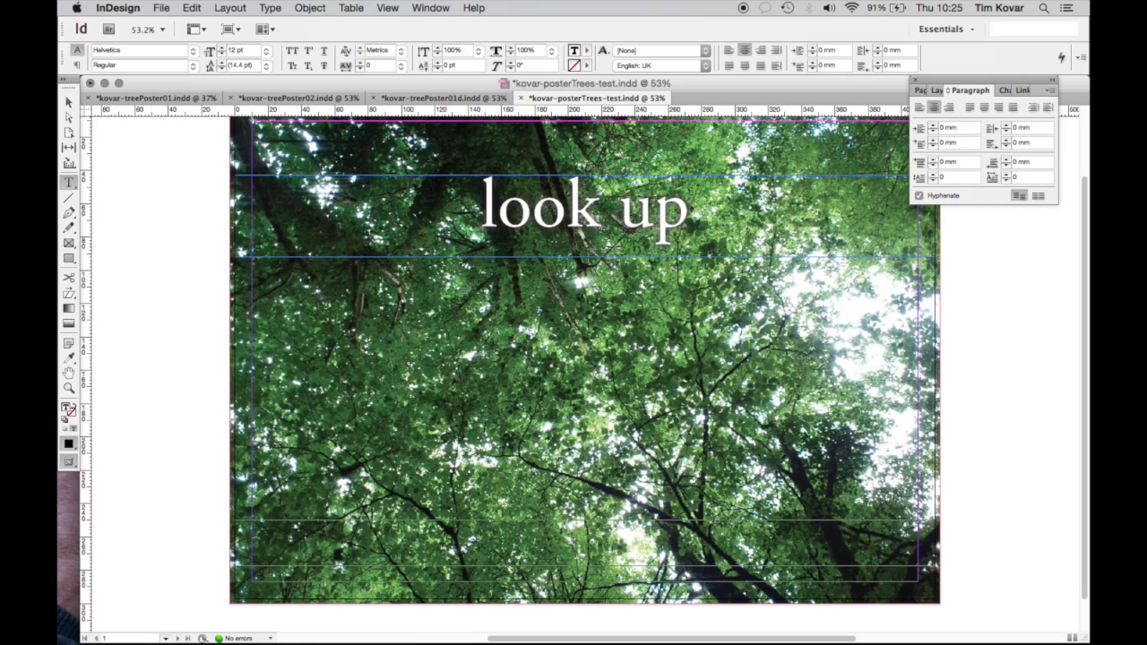
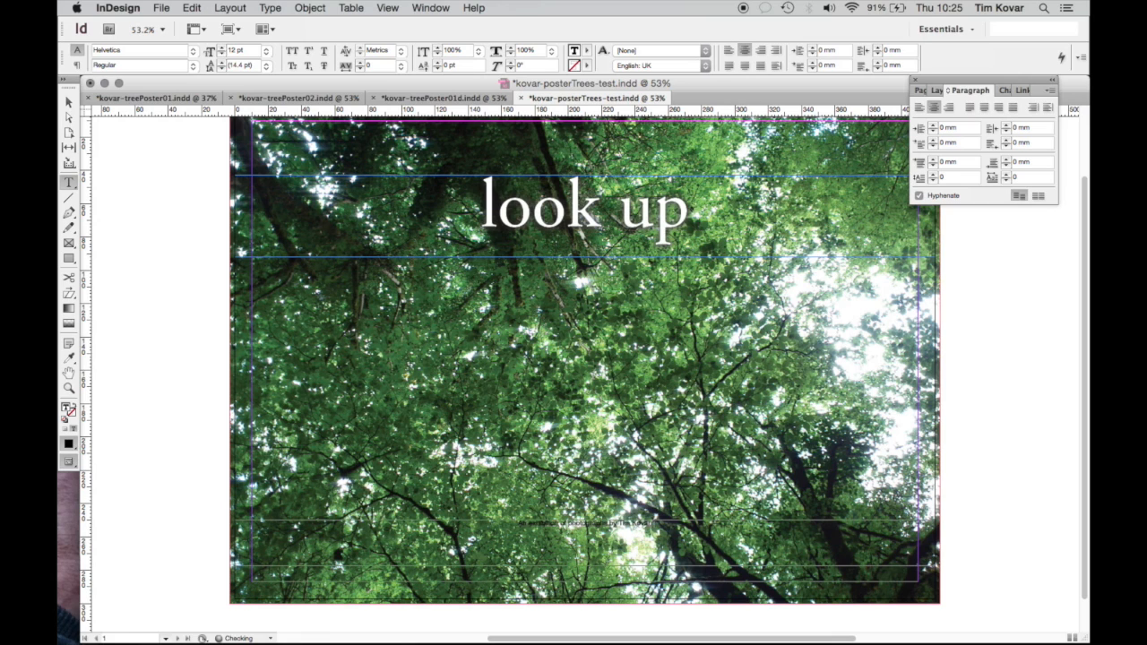
pyautogui.write('ary 2015, Dublinix Park, Dublin')
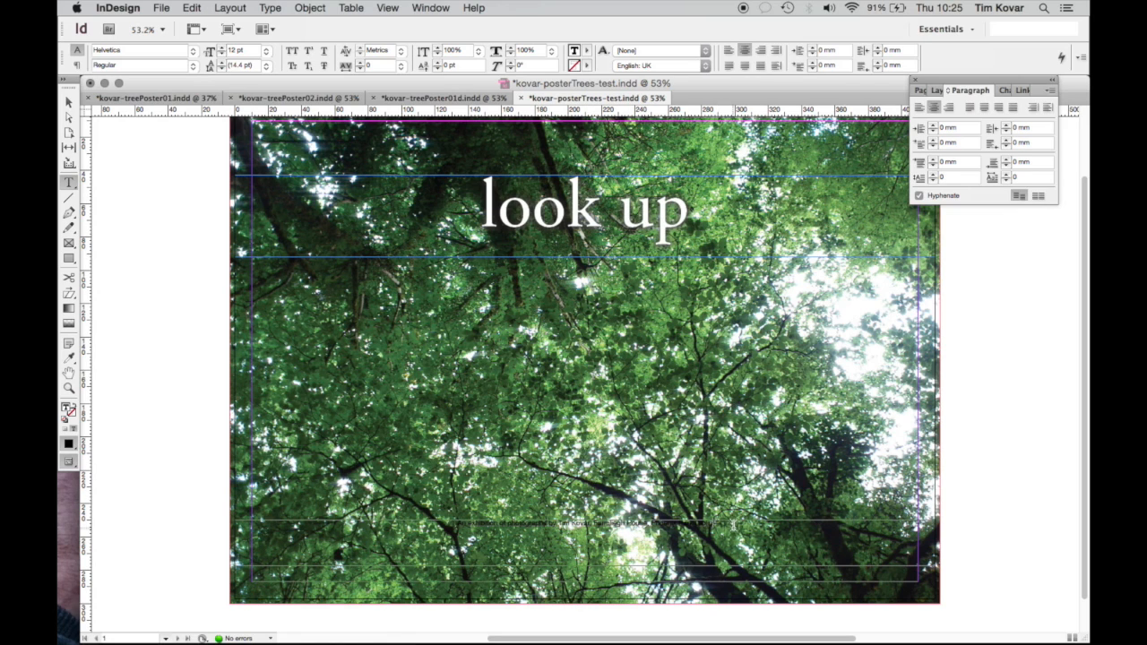
pyautogui.moveTo(715, 524); pyautogui.dragTo(429, 523)
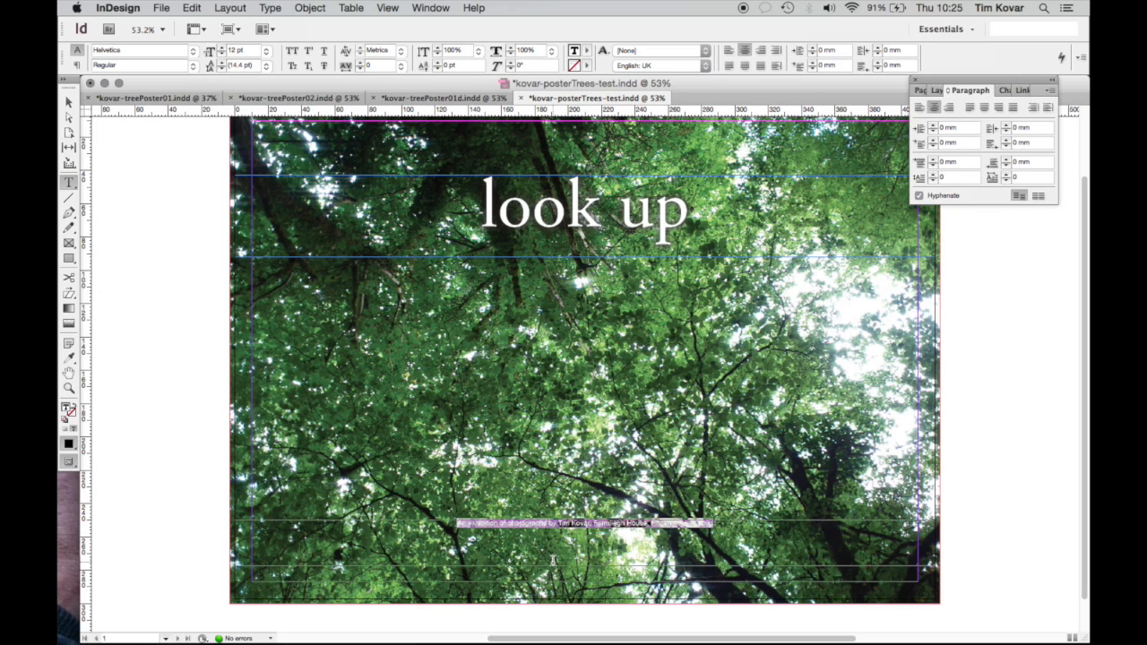
# Set the bottom credit line's font size to 24 pt
pyautogui.moveTo(236, 51); pyautogui.dragTo(225, 51)
pyautogui.write('4')
pyautogui.press('Return')
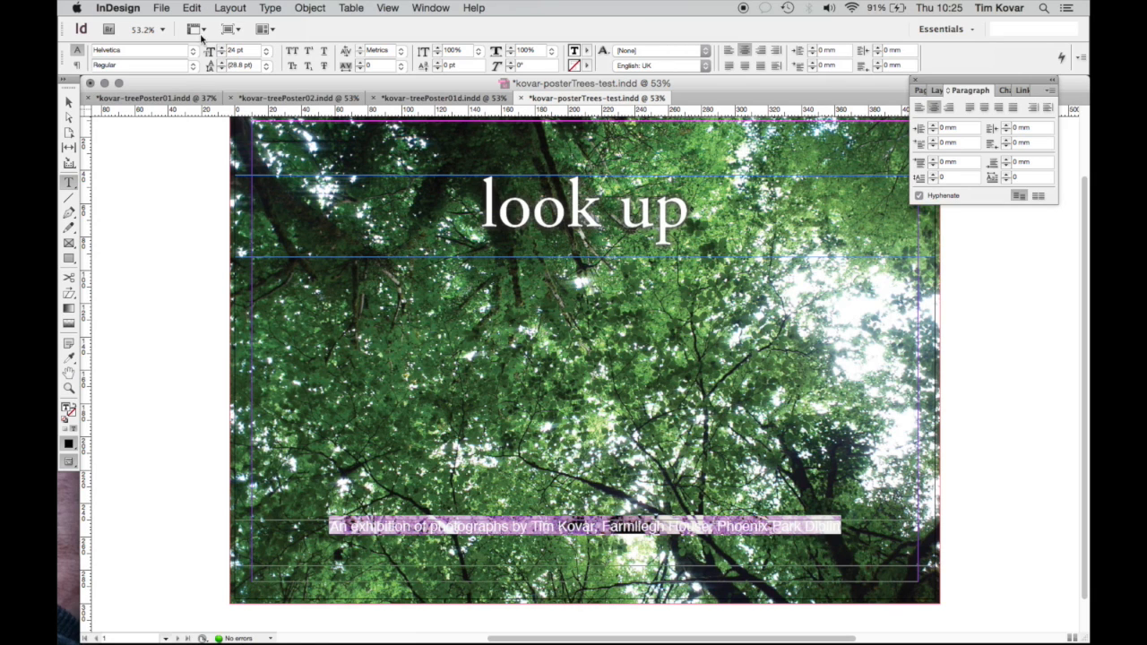
pyautogui.press('Escape')
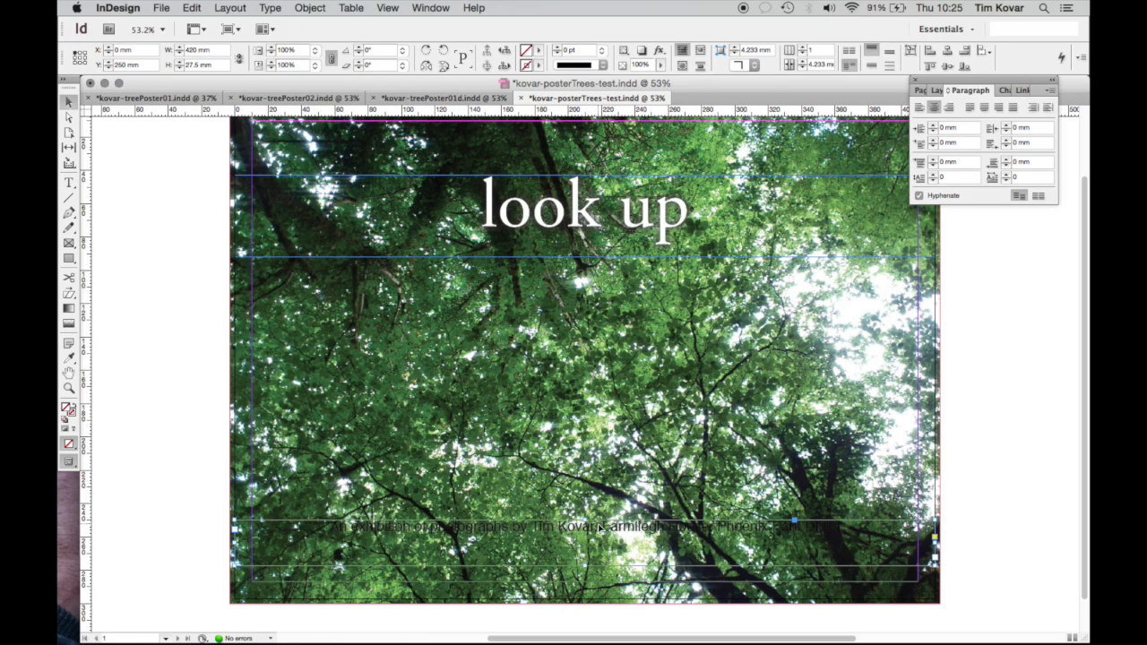
# Reselect the whole credit line and enlarge it further to 30 pt
pyautogui.doubleClick(600, 527)
pyautogui.tripleClick(601, 527)
pyautogui.click(236, 49)
pyautogui.moveTo(235, 49); pyautogui.dragTo(229, 49)
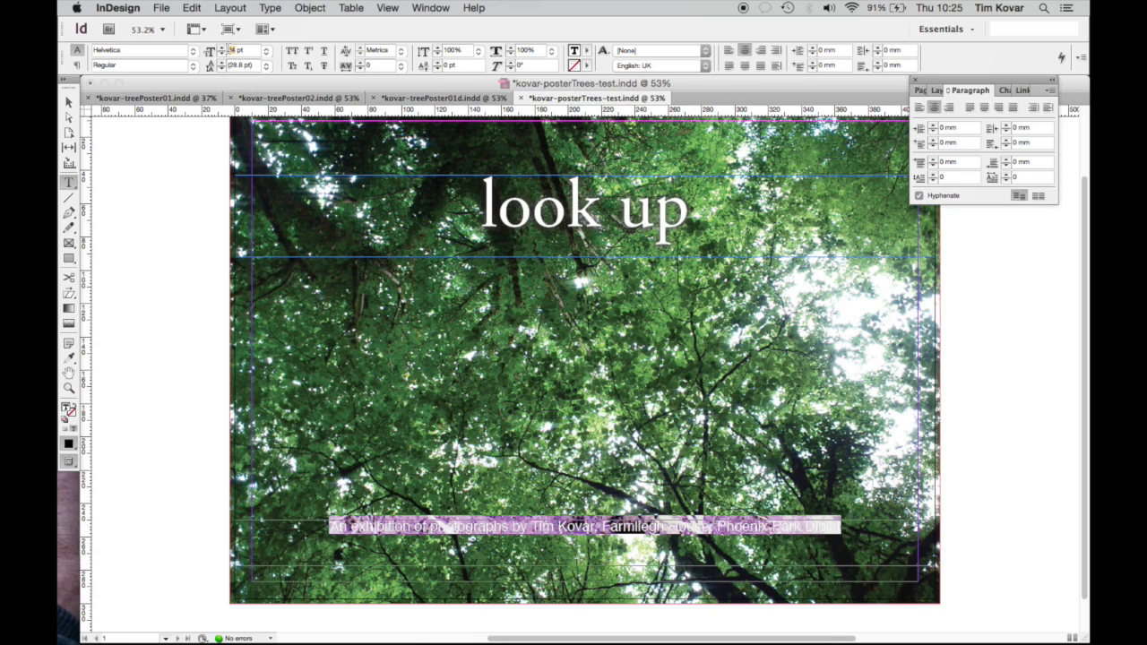
pyautogui.press('Return')
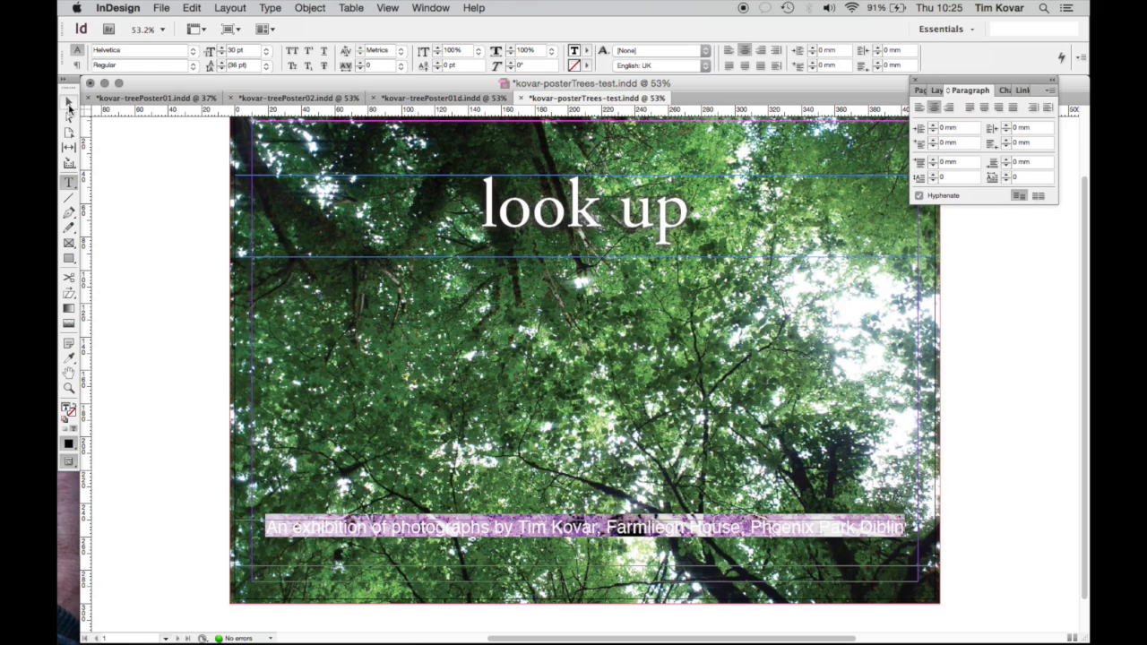
pyautogui.click(69, 105)
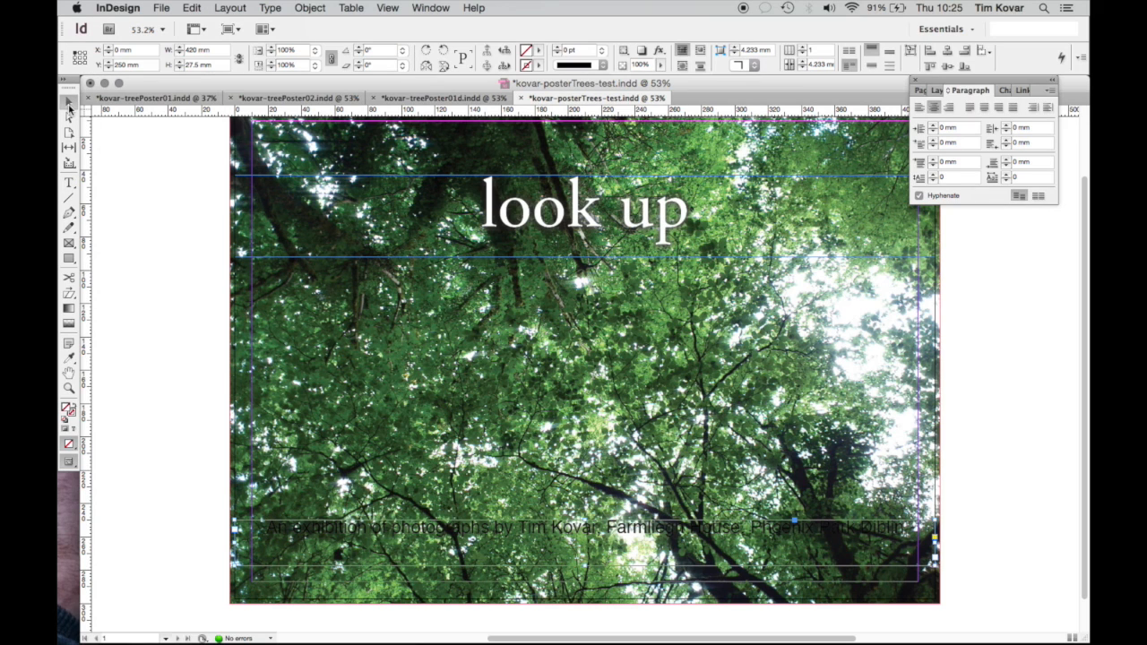
# Make the whole credit line 28 pt Helvetica Bold
pyautogui.doubleClick(359, 529)
pyautogui.tripleClick(359, 529)
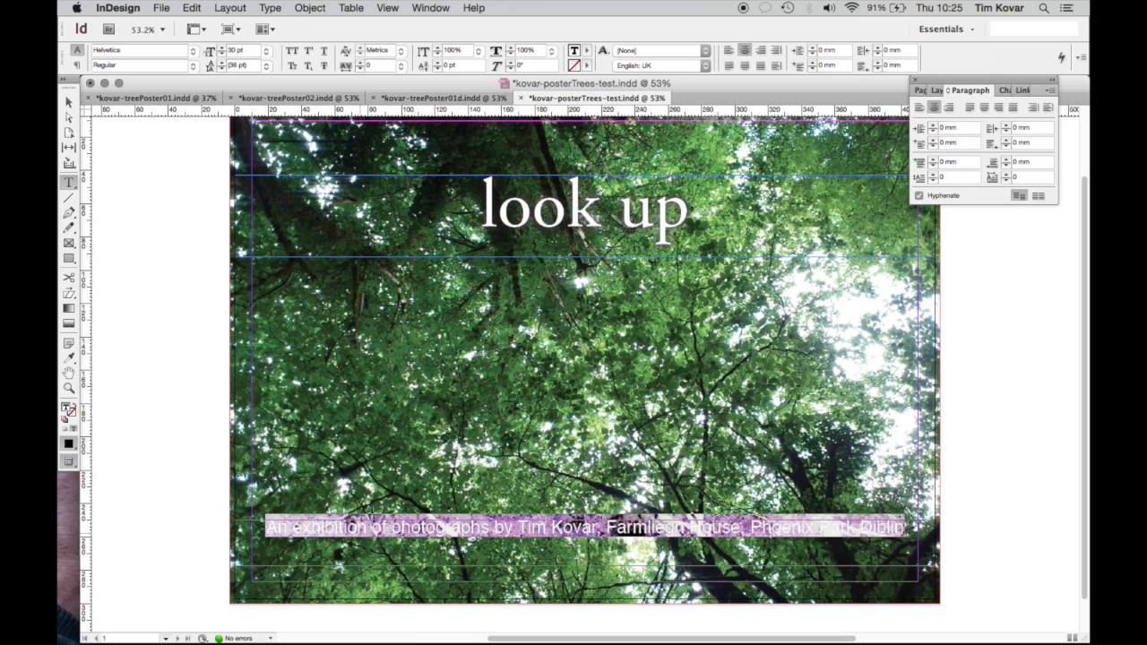
pyautogui.click(229, 50)
pyautogui.write('28pt')
pyautogui.press('Return')
pyautogui.click(190, 65)
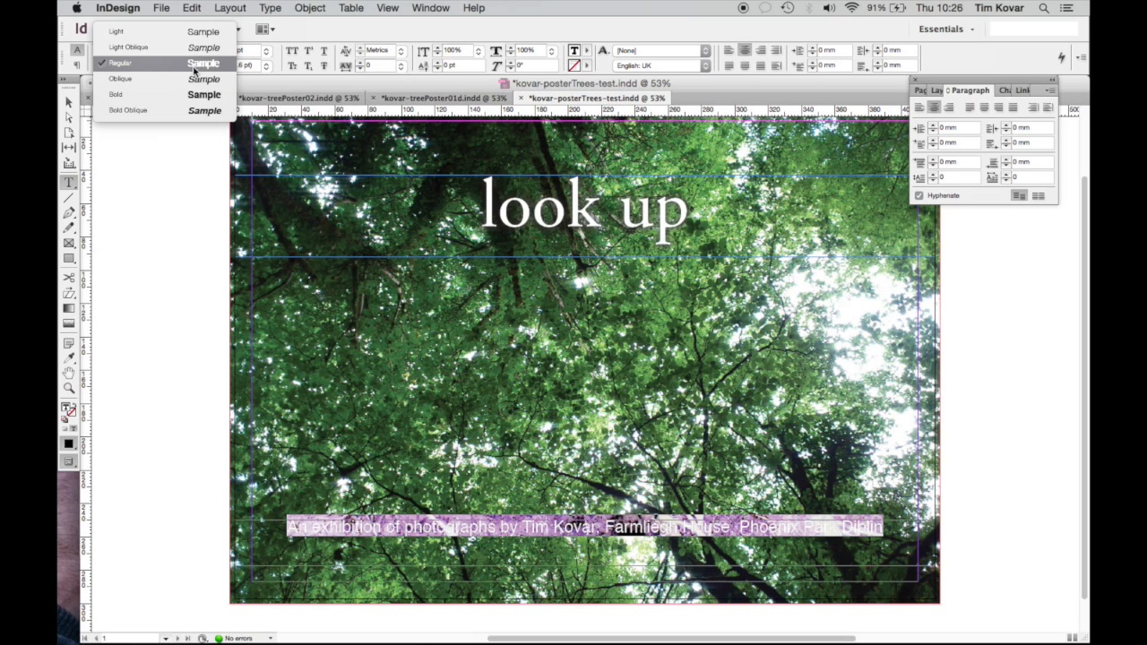
pyautogui.click(195, 95)
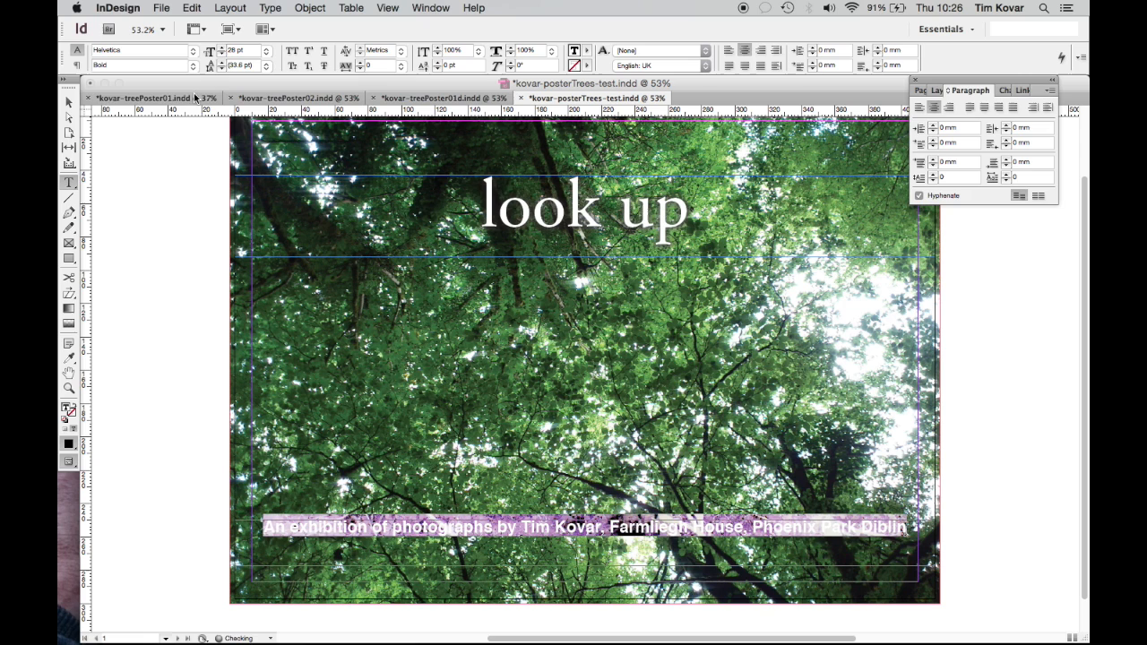
pyautogui.click(68, 103)
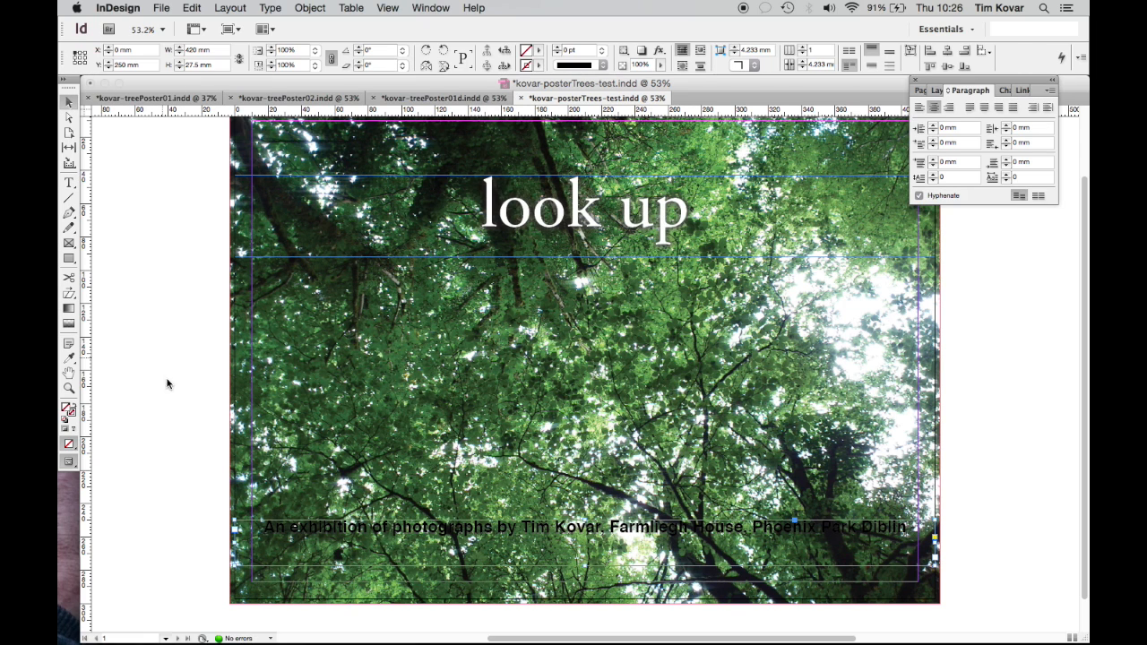
# Correct the misspelt 'Diblin' to 'Dublin' in the credit line
pyautogui.doubleClick(437, 534)
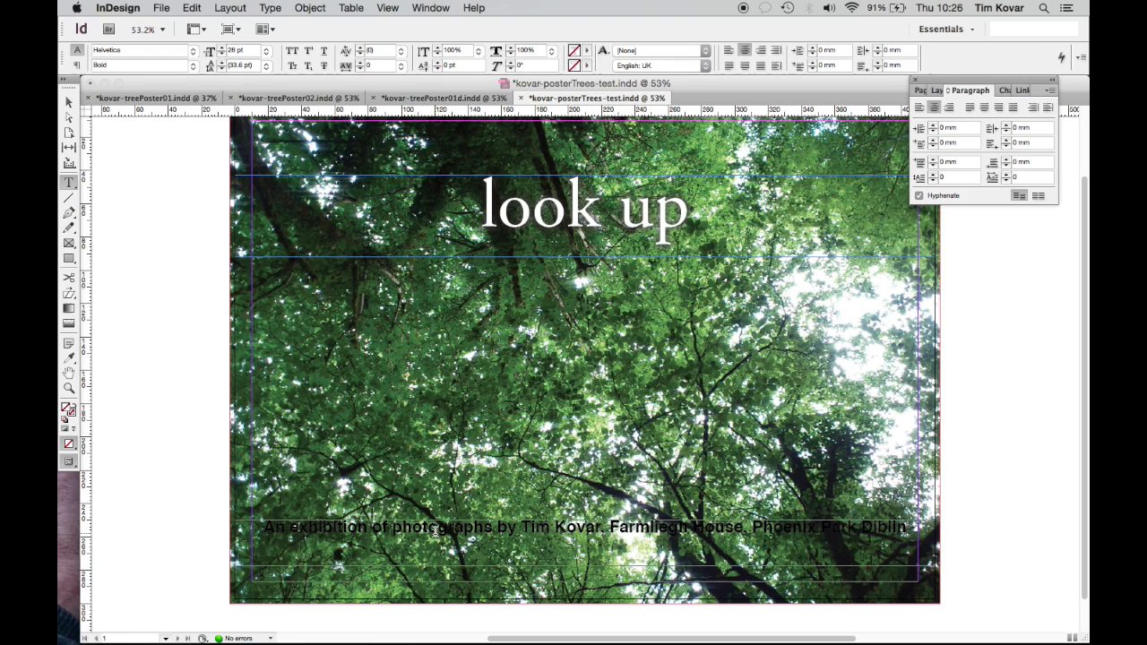
pyautogui.tripleClick(438, 534)
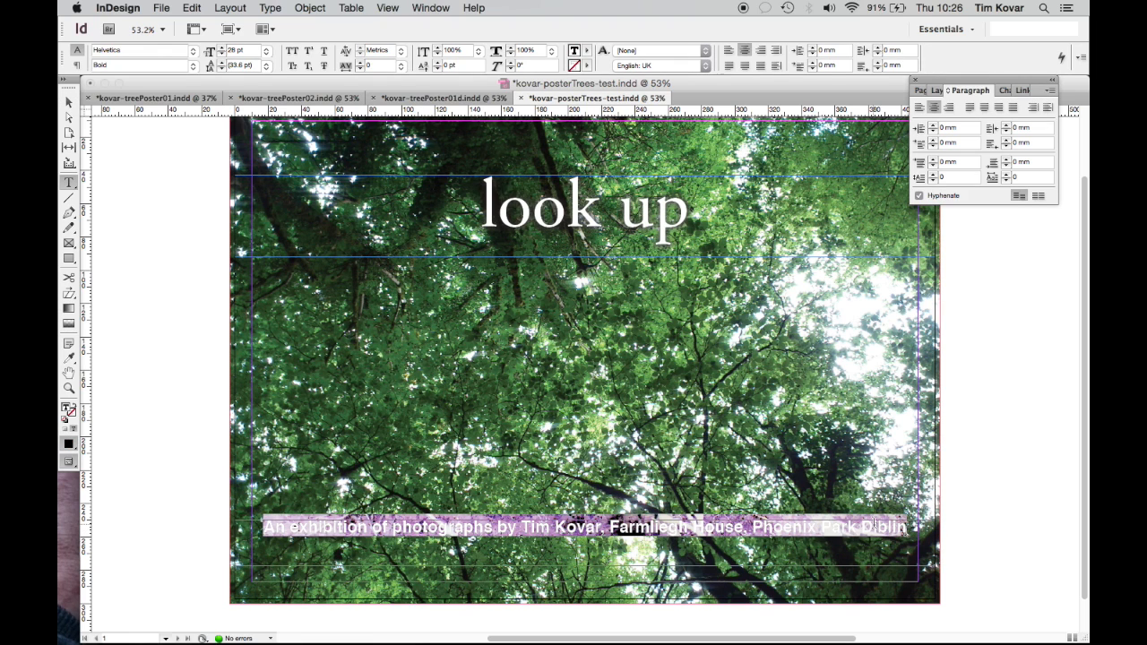
pyautogui.click(876, 527)
pyautogui.press('BackSpace')
pyautogui.write('u')
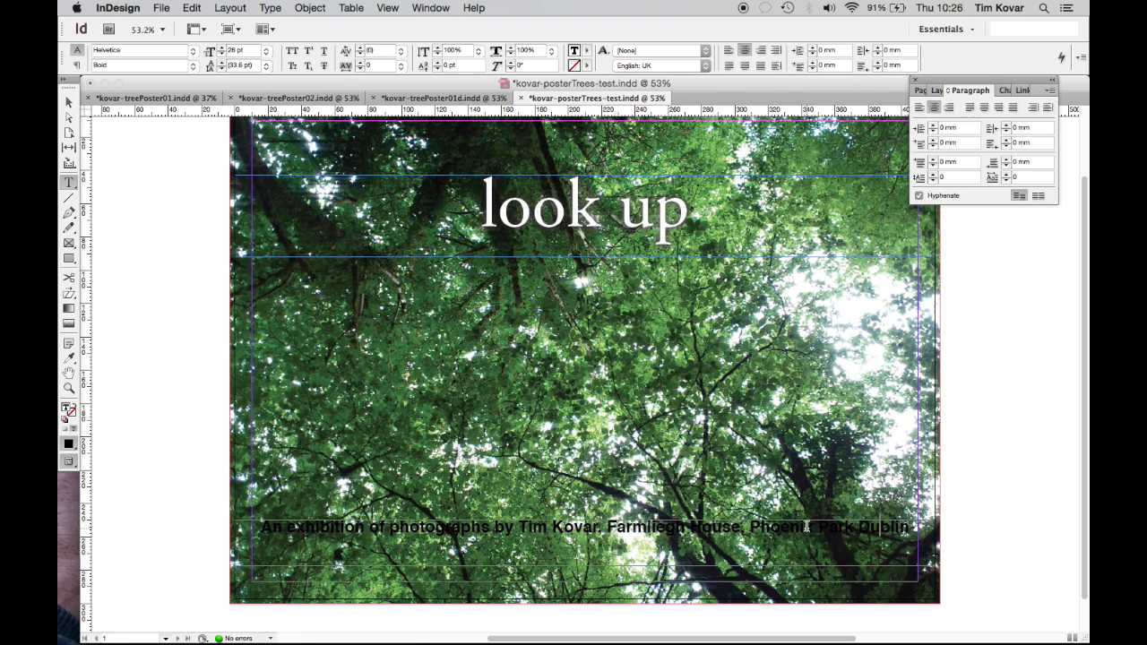
pyautogui.tripleClick(806, 527)
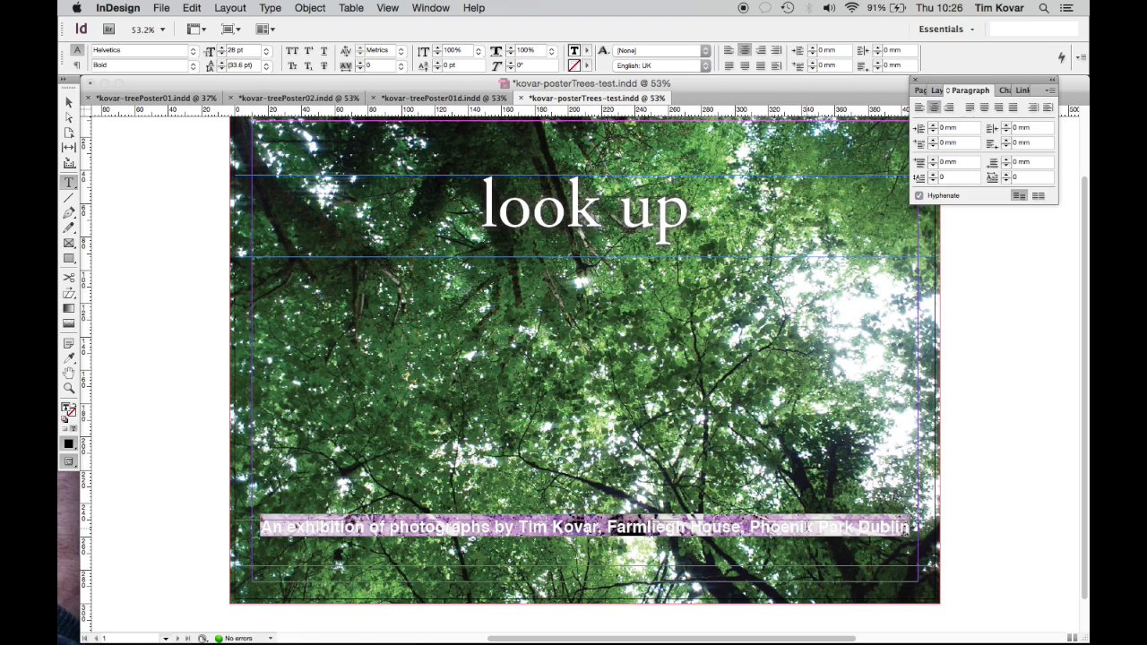